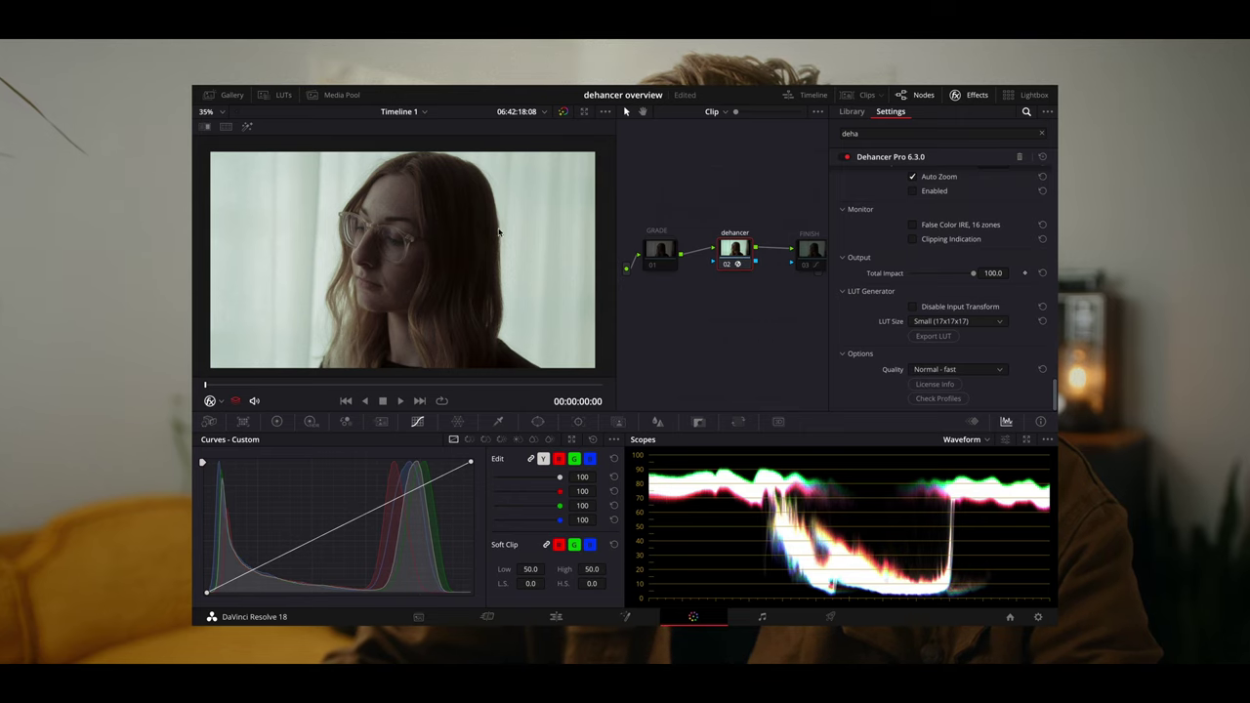
# Step: Set the Dehancer input source to Choose Camera with vendor Fujifilm, camera X-H2S and format F-Log2
pyautogui.scroll(10, 901, 290)
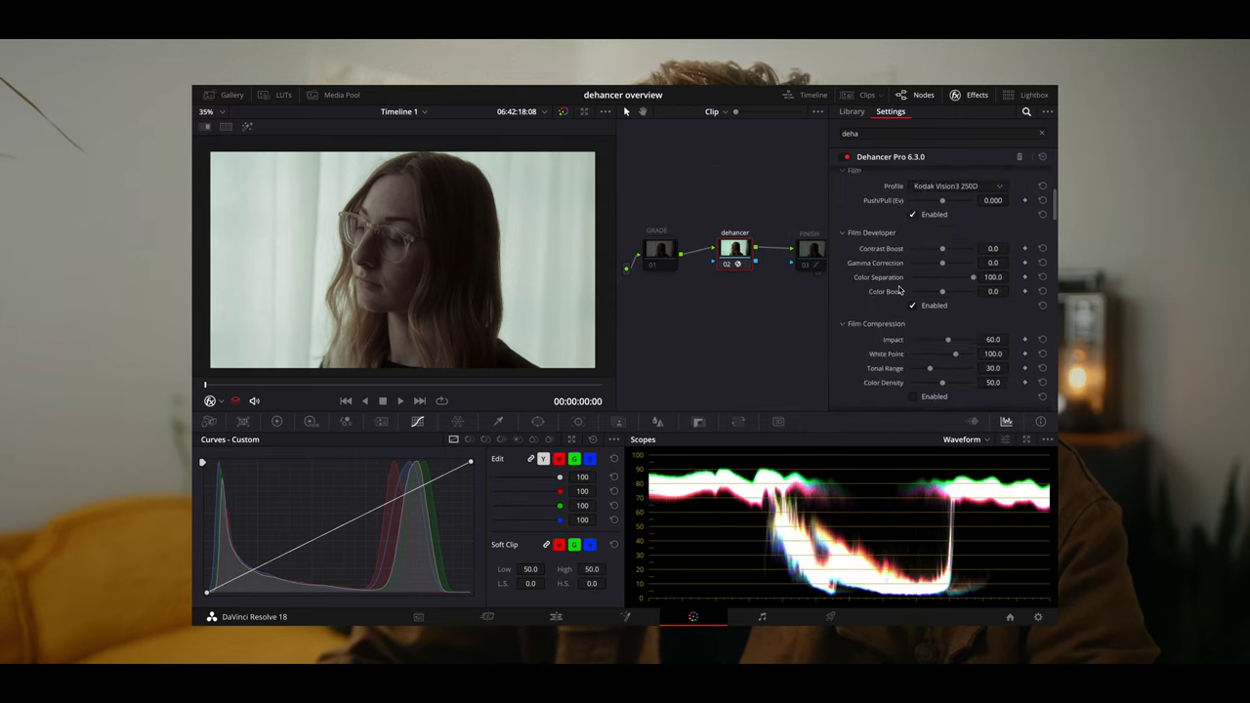
pyautogui.scroll(-10, 909, 304)
pyautogui.scroll(5, 909, 303)
pyautogui.scroll(4, 885, 261)
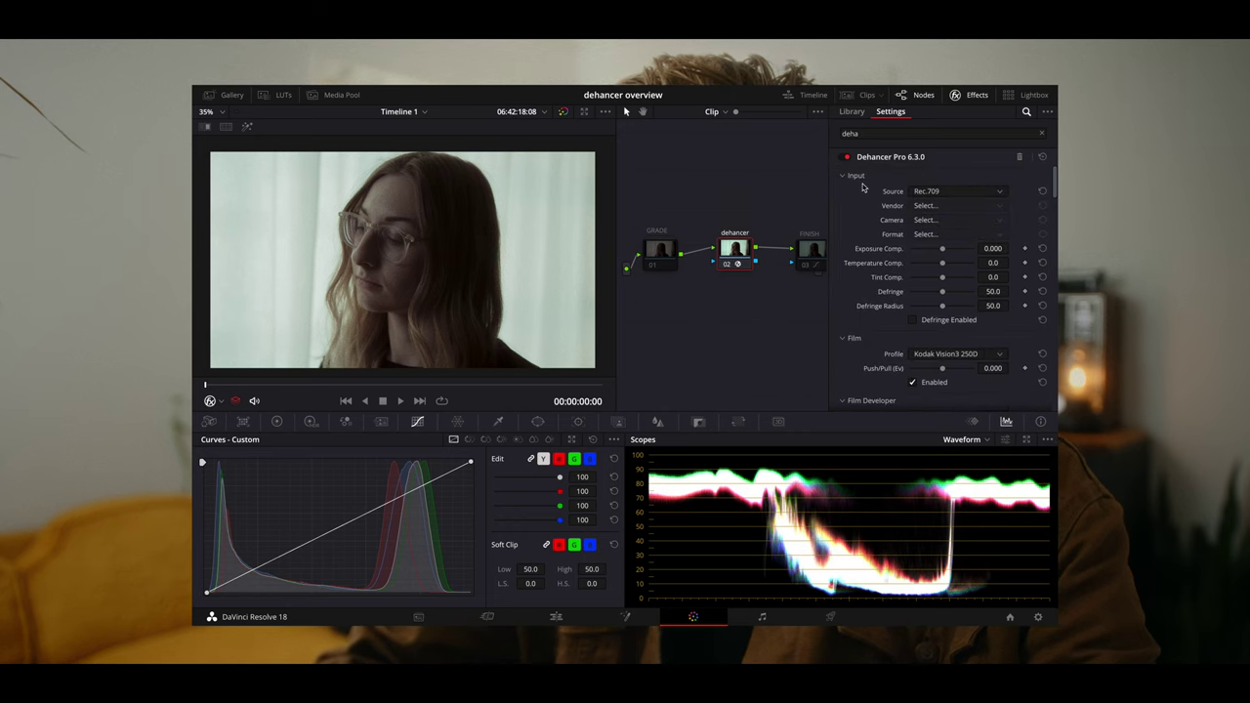
pyautogui.click(937, 192)
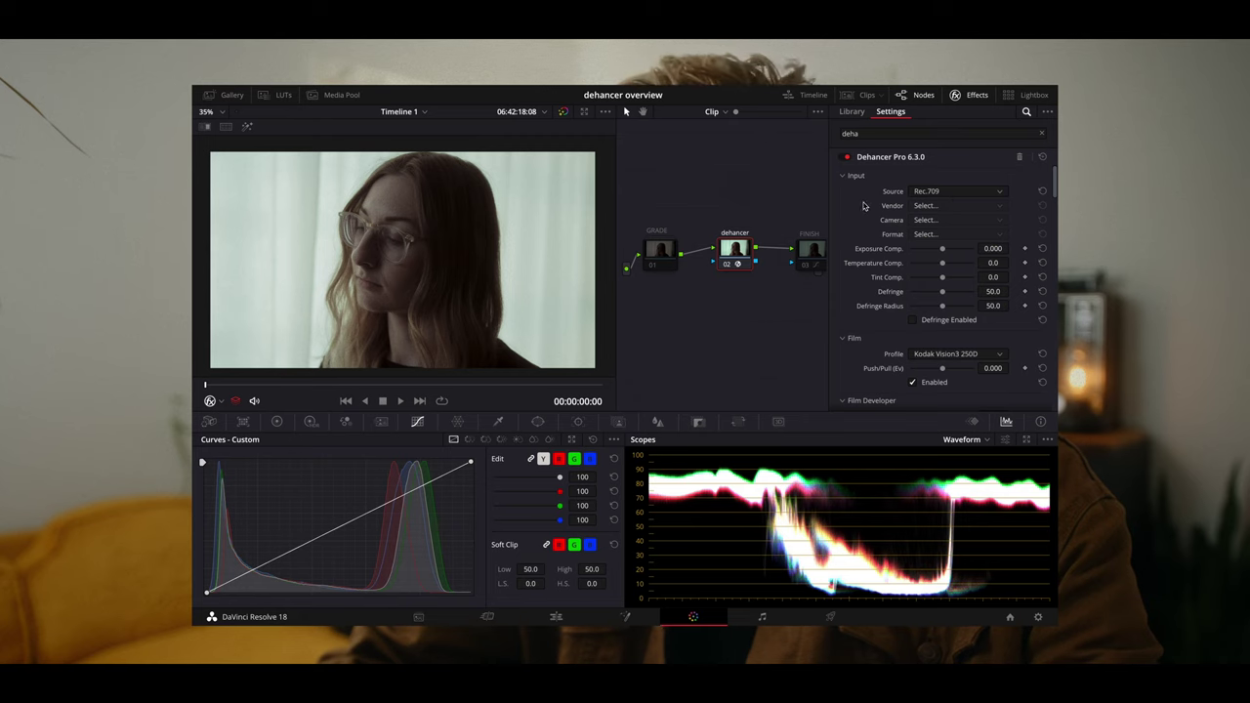
pyautogui.click(945, 192)
pyautogui.click(943, 295)
pyautogui.click(934, 206)
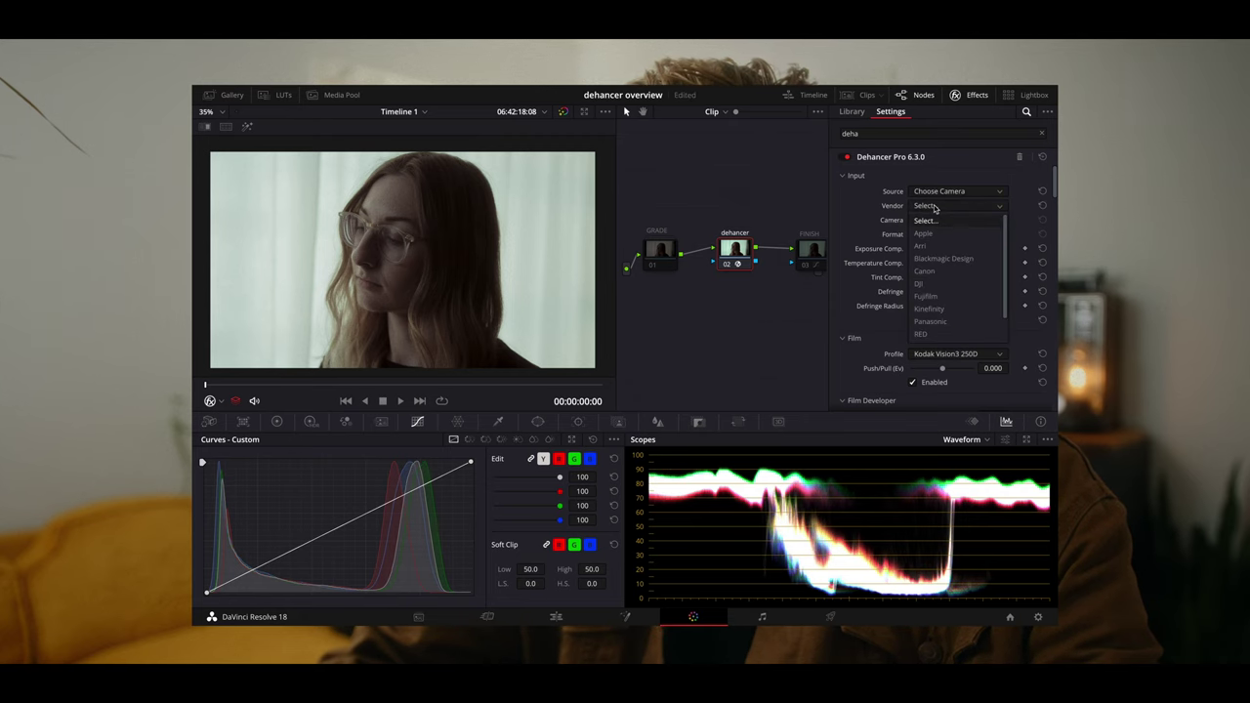
pyautogui.click(938, 297)
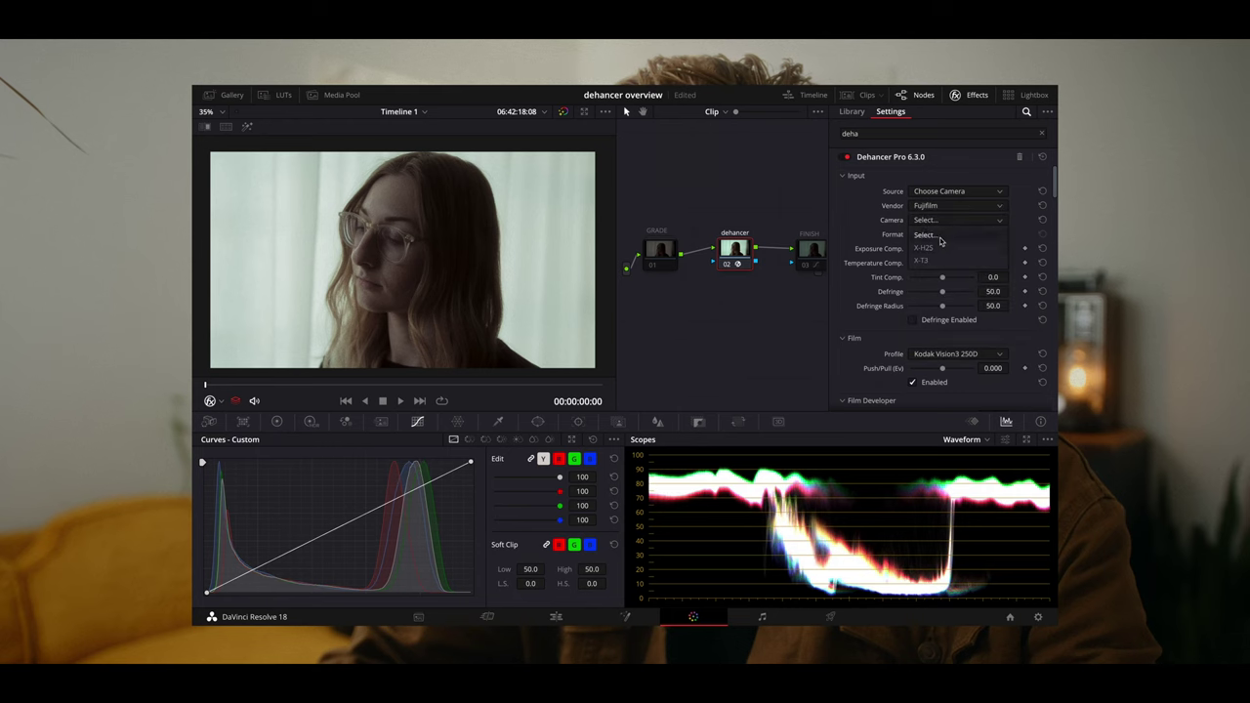
pyautogui.click(939, 235)
pyautogui.click(939, 275)
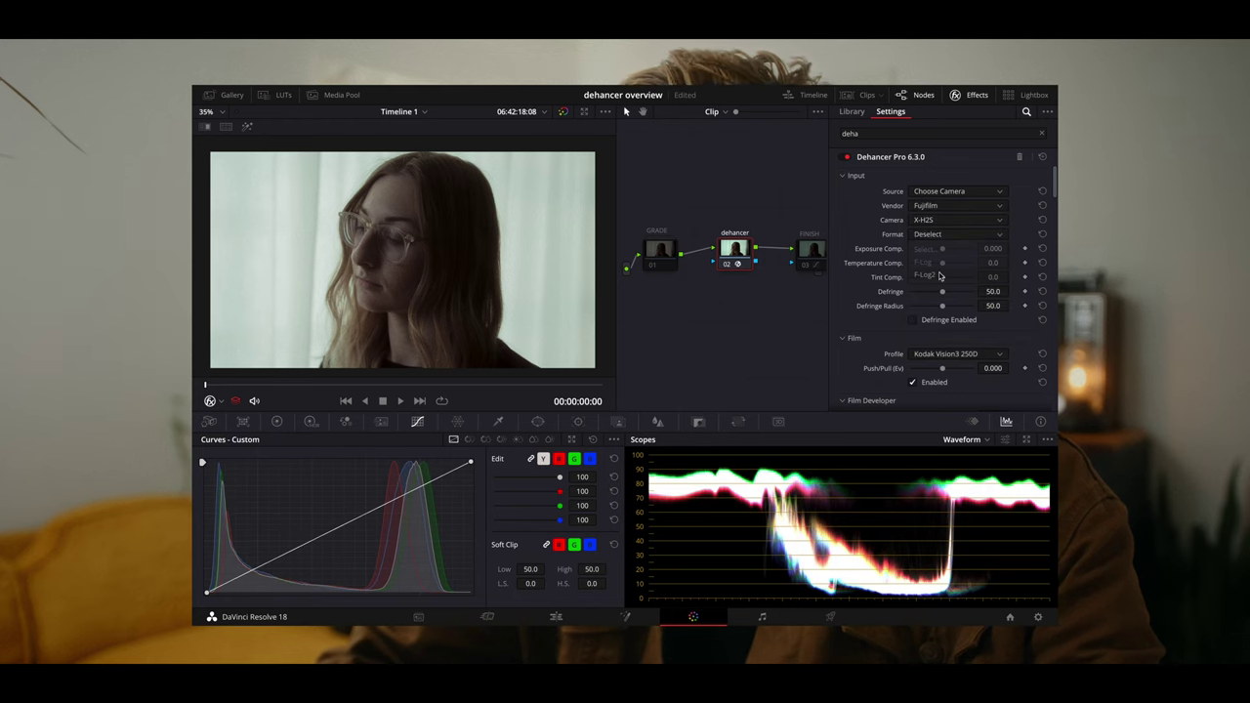
pyautogui.click(930, 250)
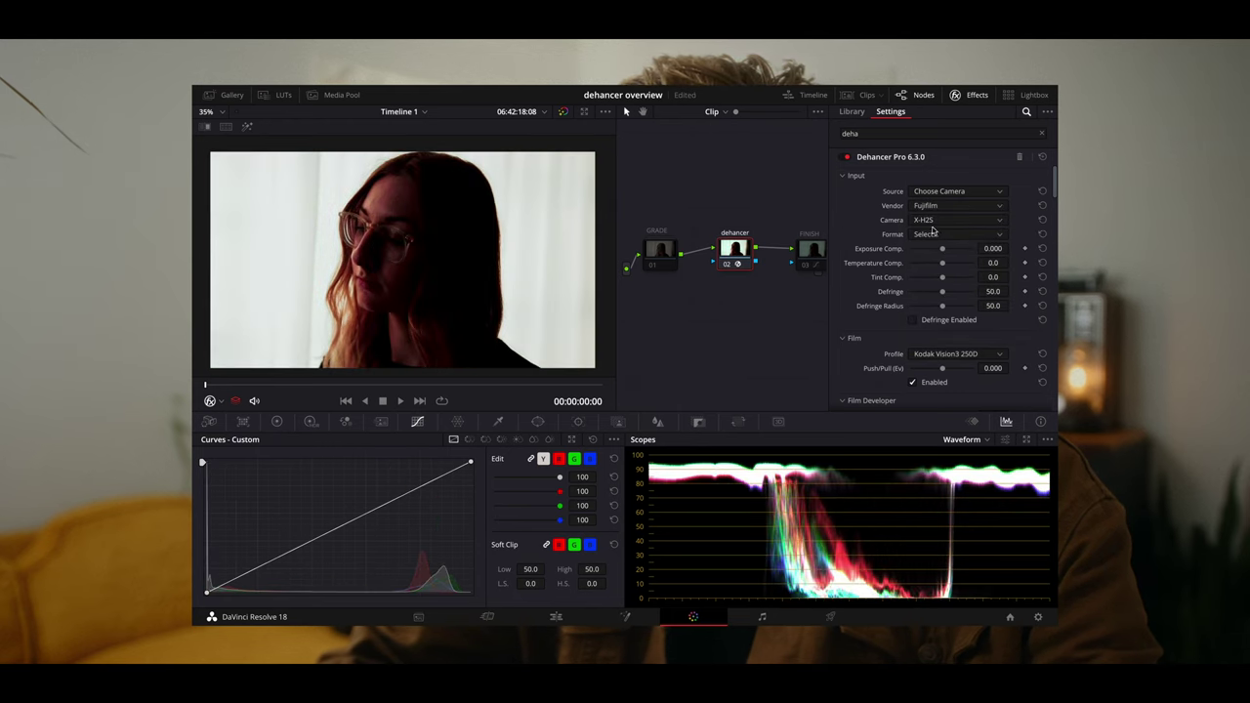
# Step: Clear the Fujifilm vendor choice and return the input source to Rec.709
pyautogui.click(932, 207)
pyautogui.click(926, 233)
pyautogui.click(933, 193)
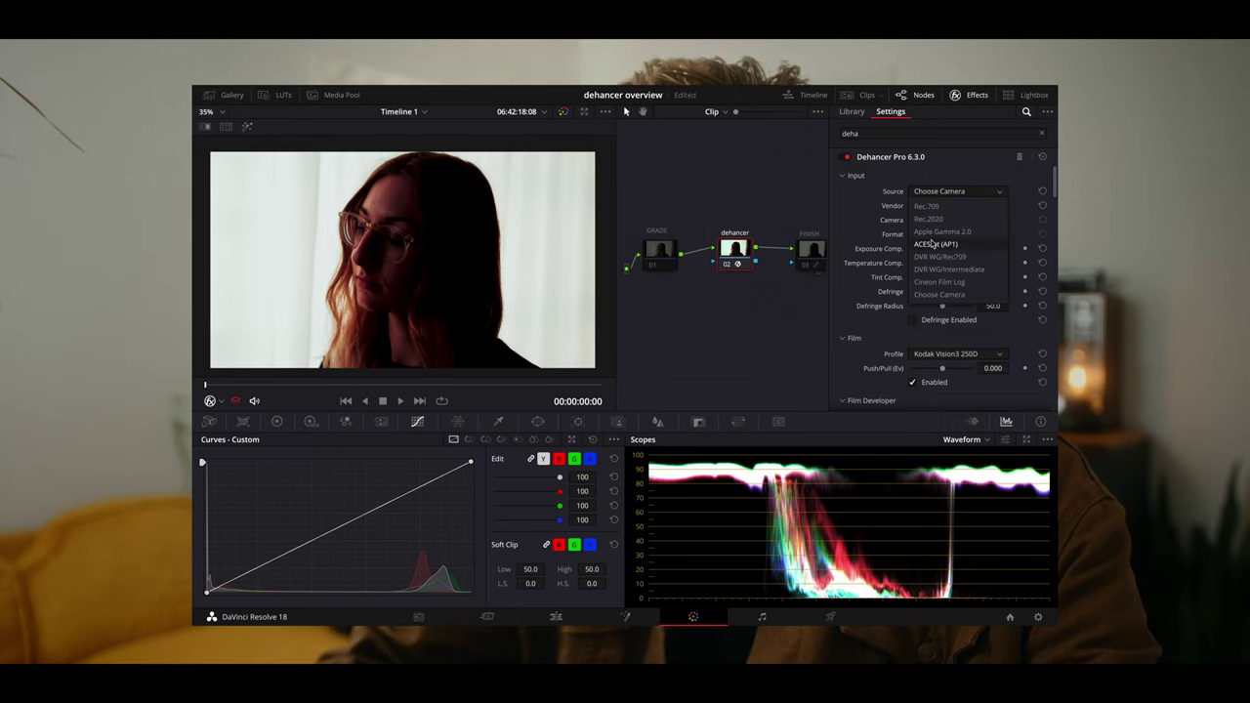
pyautogui.click(927, 208)
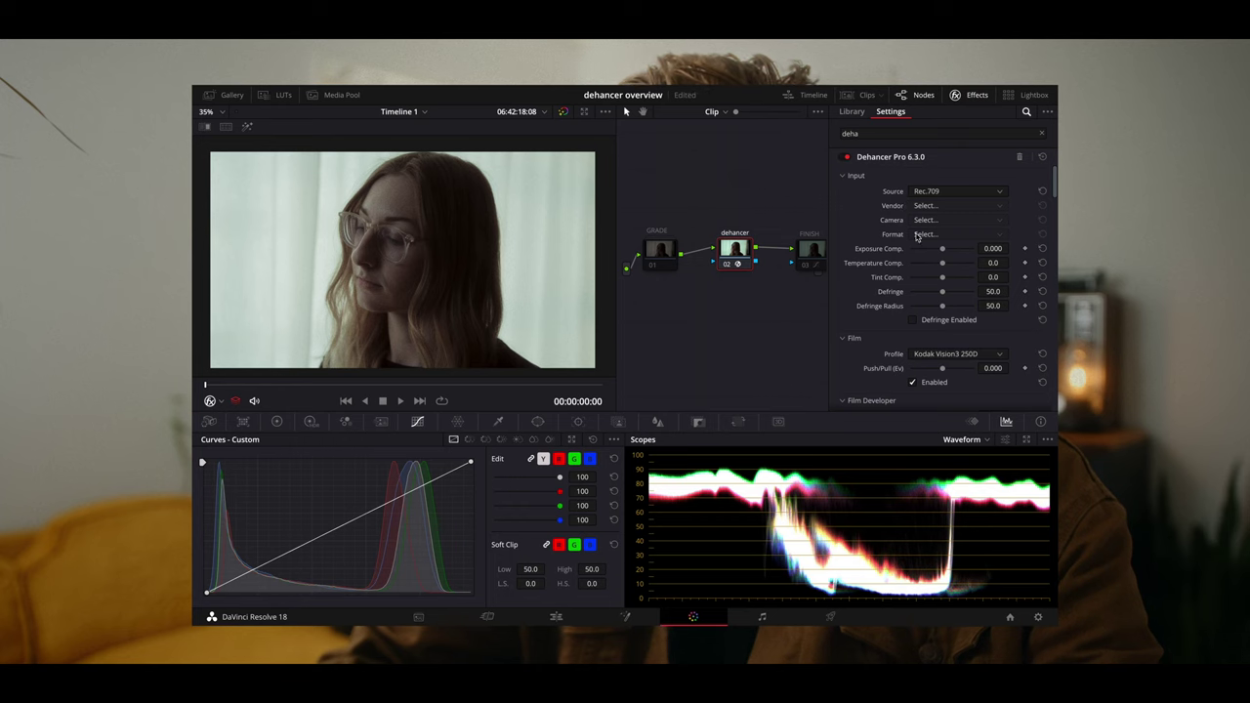
# Step: Toggle the Film section's Kodak Vision3 250D emulation on and off to compare the look, leaving it disabled
pyautogui.scroll(-1, 908, 264)
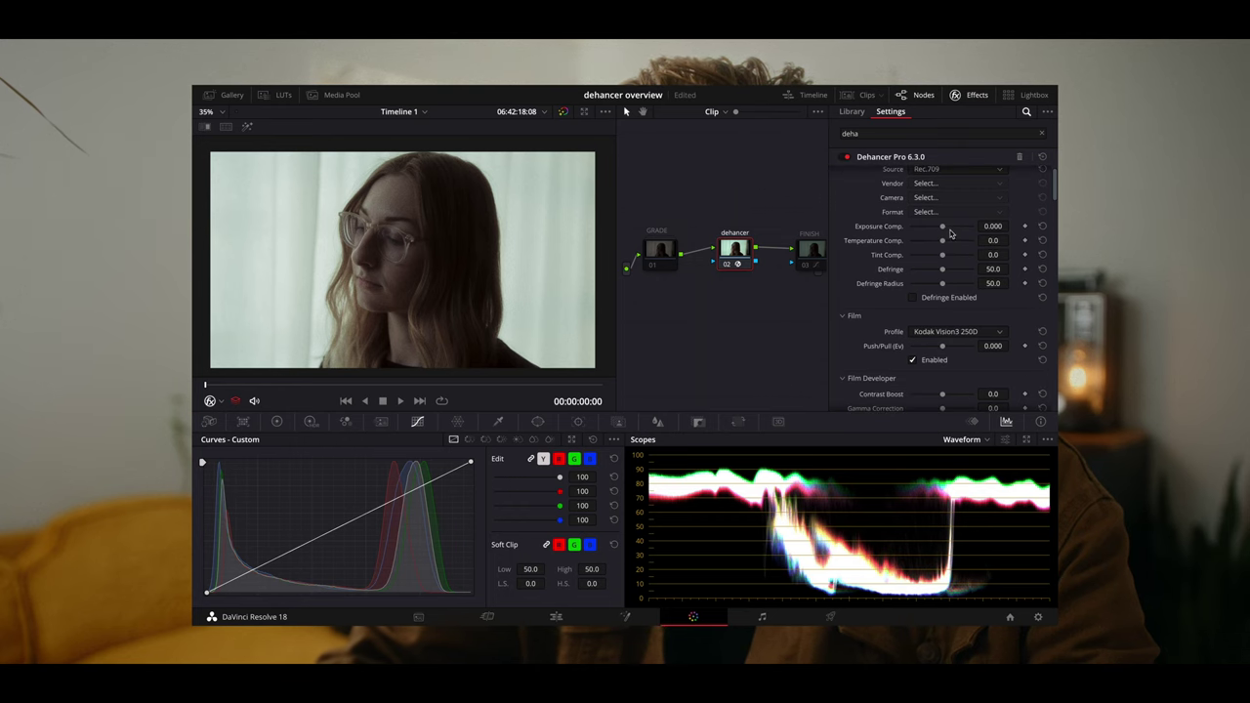
pyautogui.scroll(-4, 929, 245)
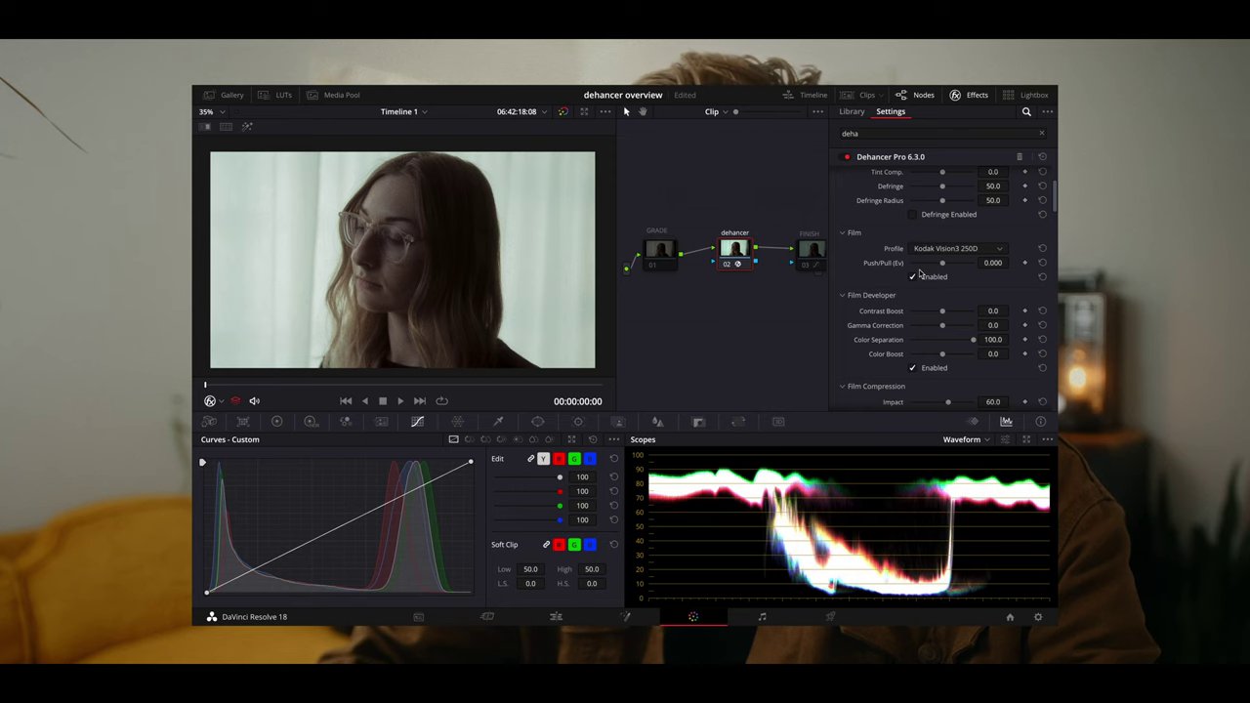
pyautogui.click(912, 280)
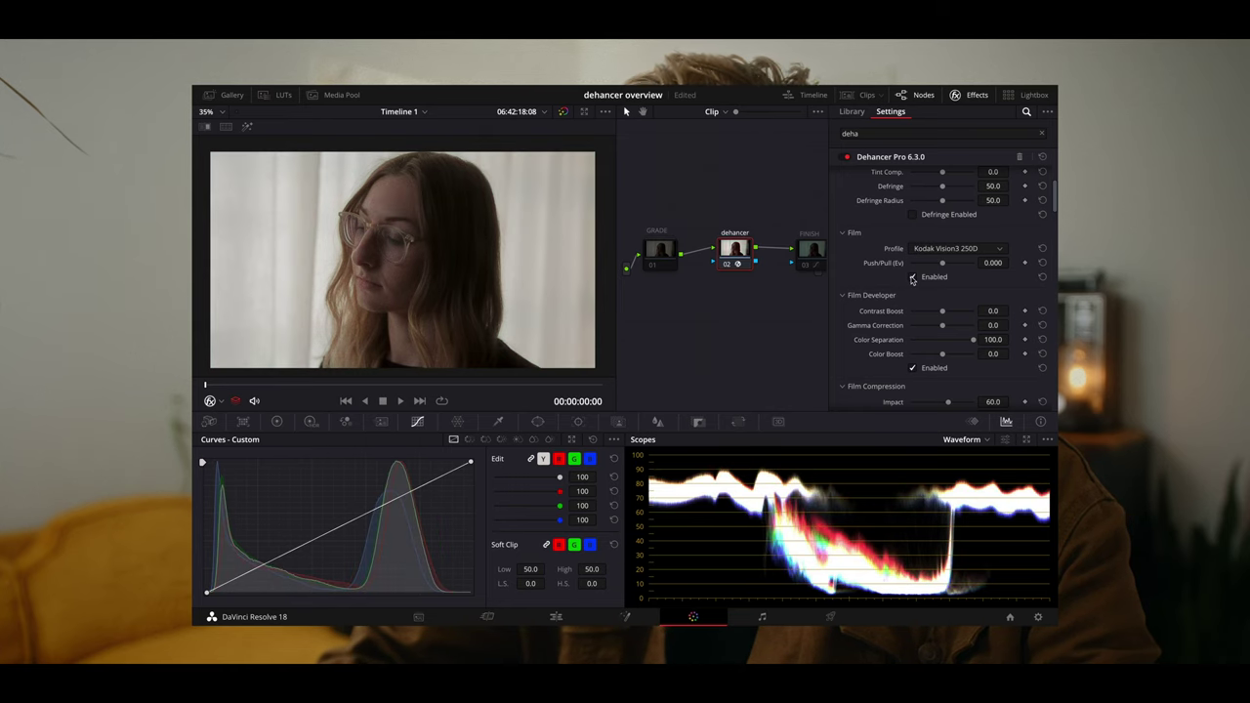
pyautogui.click(912, 280)
pyautogui.click(912, 279)
pyautogui.click(911, 278)
pyautogui.click(911, 278)
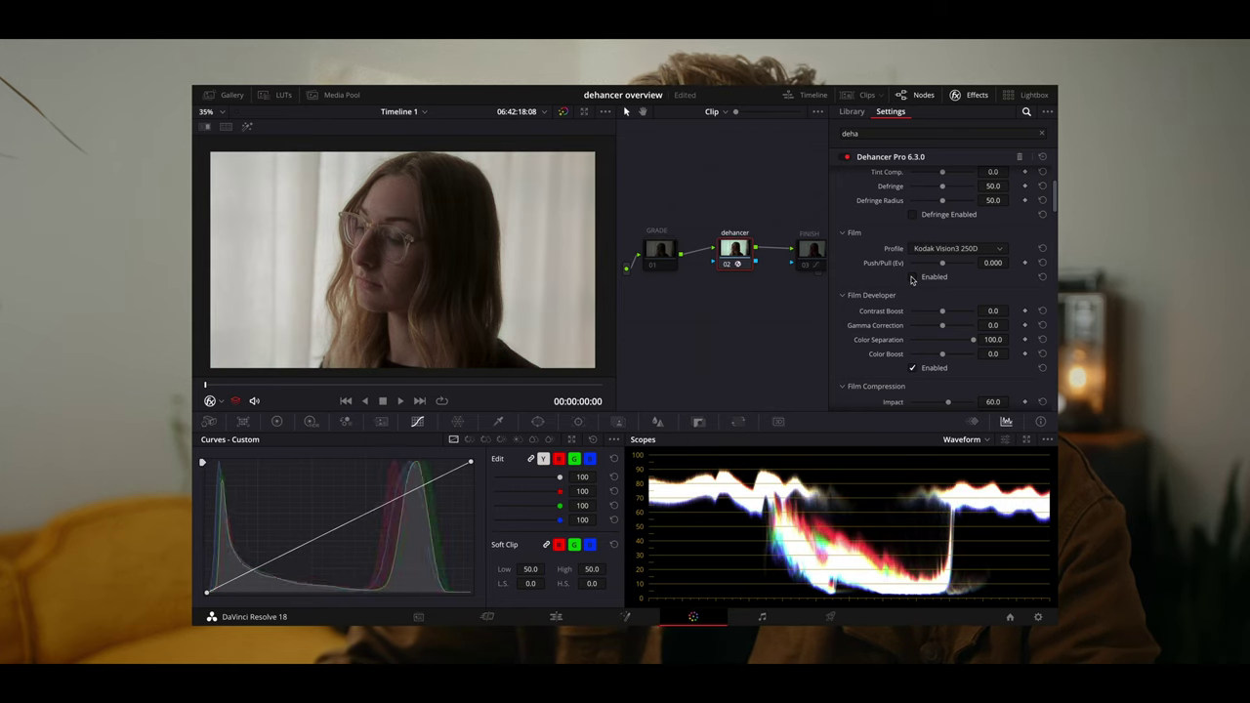
pyautogui.click(911, 278)
pyautogui.click(912, 278)
# Step: Browse the available film stock profiles in the Film section without changing the selection
pyautogui.click(955, 249)
pyautogui.scroll(5, 928, 277)
pyautogui.scroll(-5, 928, 276)
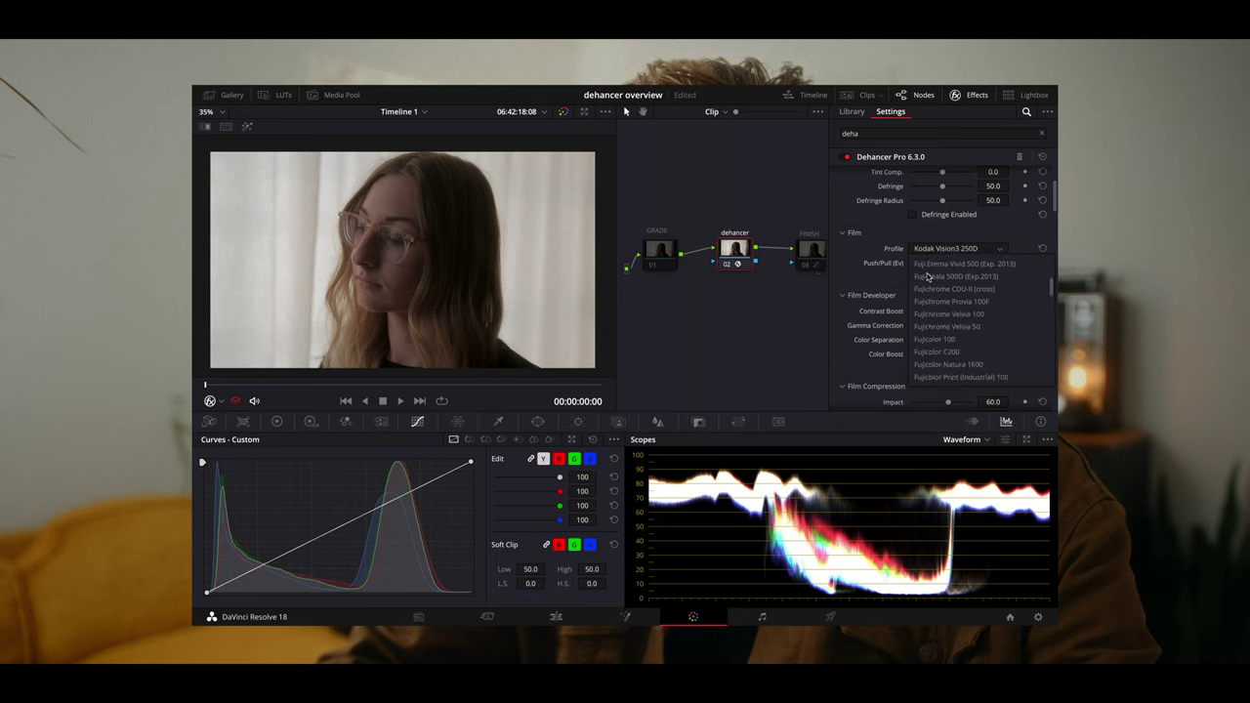
pyautogui.scroll(-6, 928, 277)
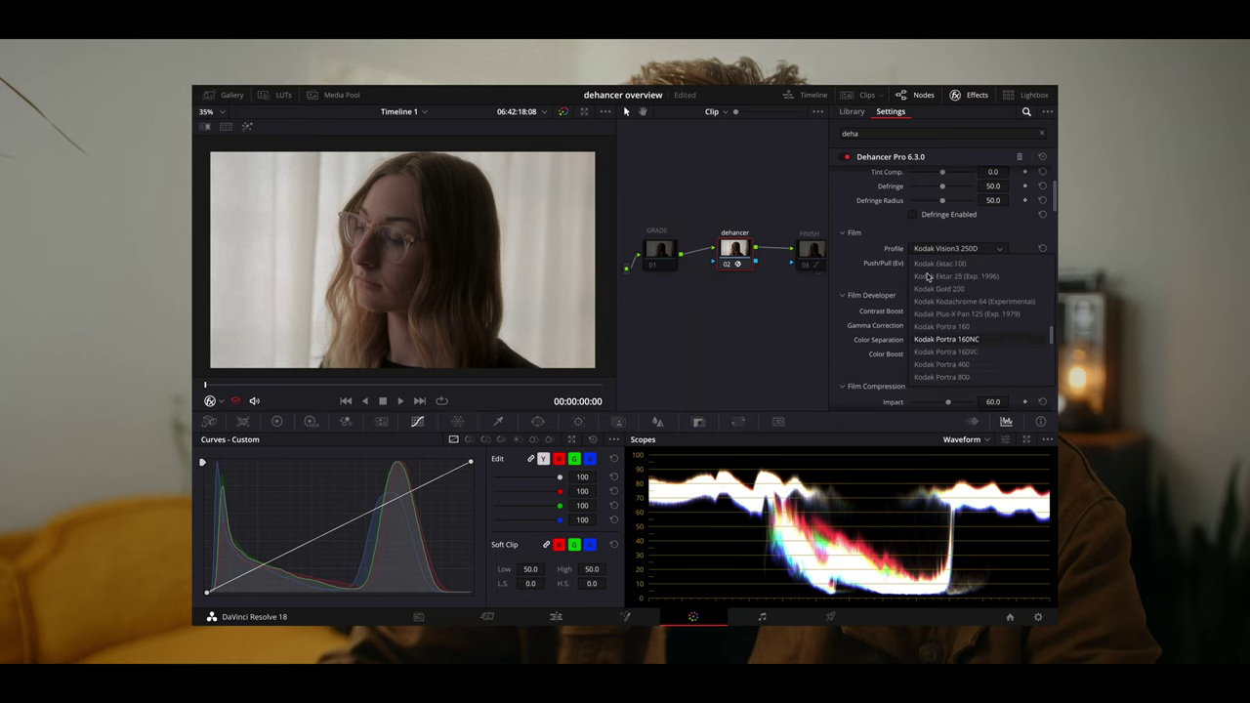
pyautogui.click(896, 242)
# Step: Try Push/Pull (Ev) values between about -1.78 and 0.64 with the Film section temporarily enabled
pyautogui.scroll(1, 896, 243)
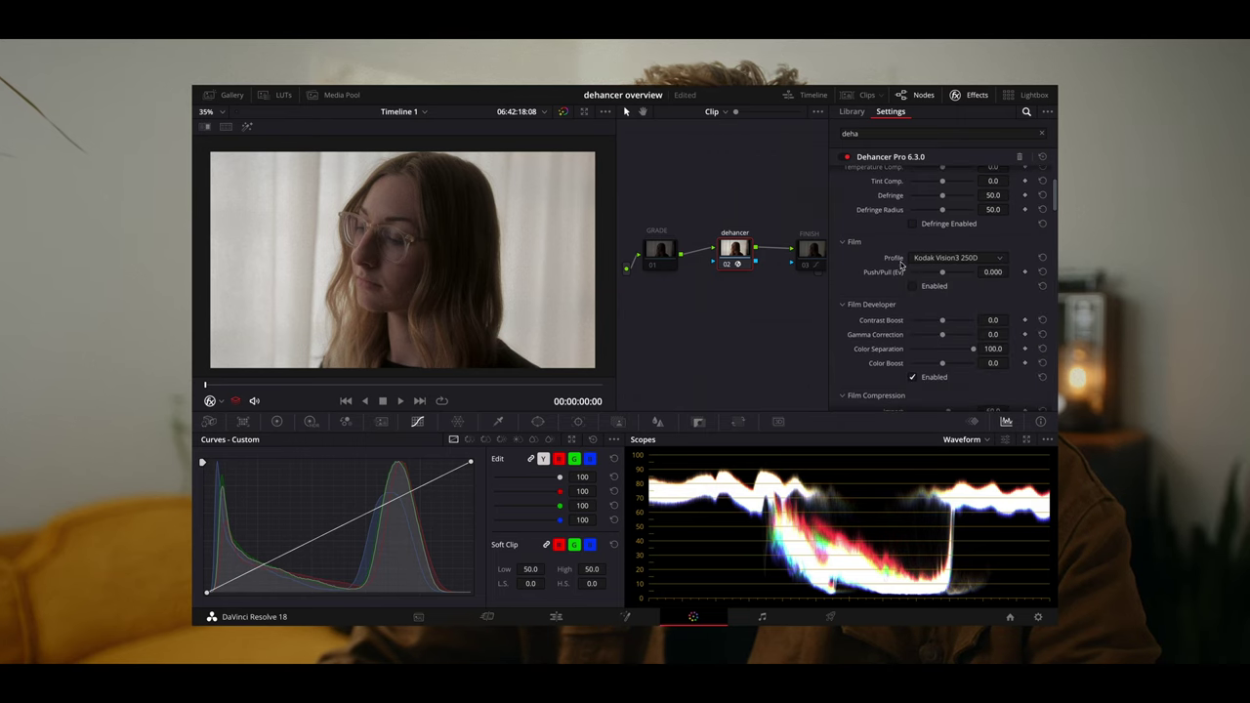
pyautogui.click(912, 286)
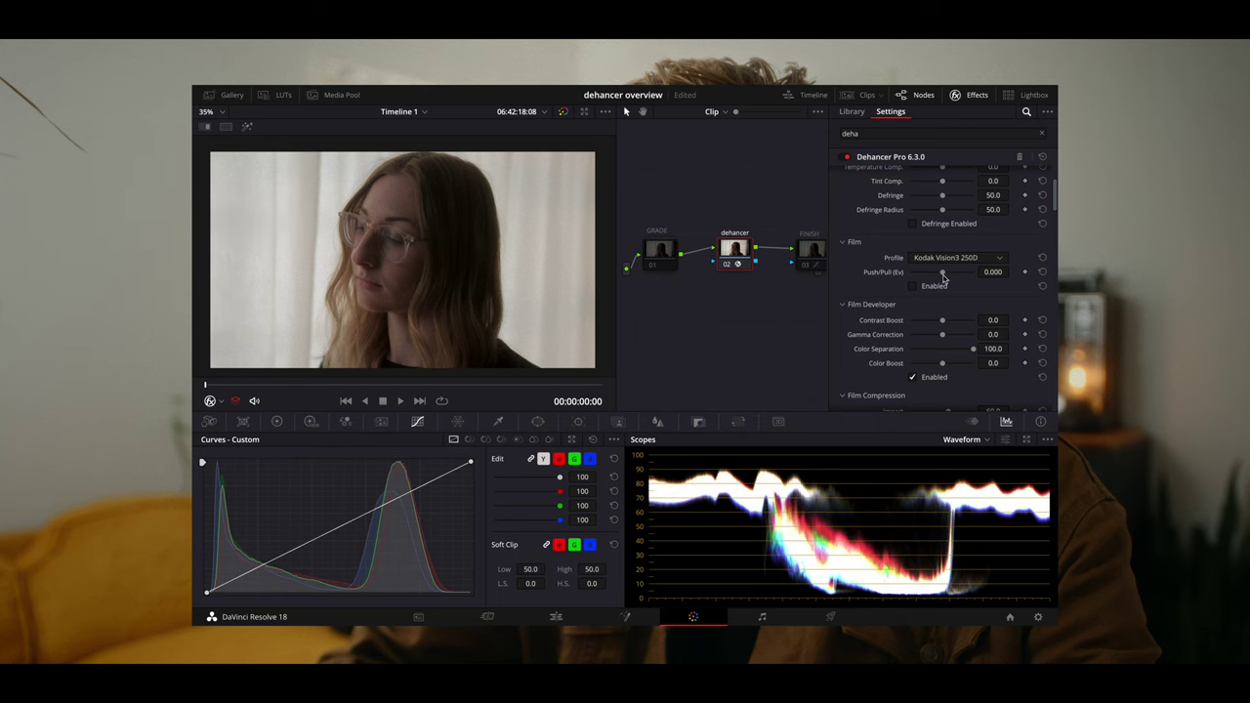
pyautogui.click(912, 287)
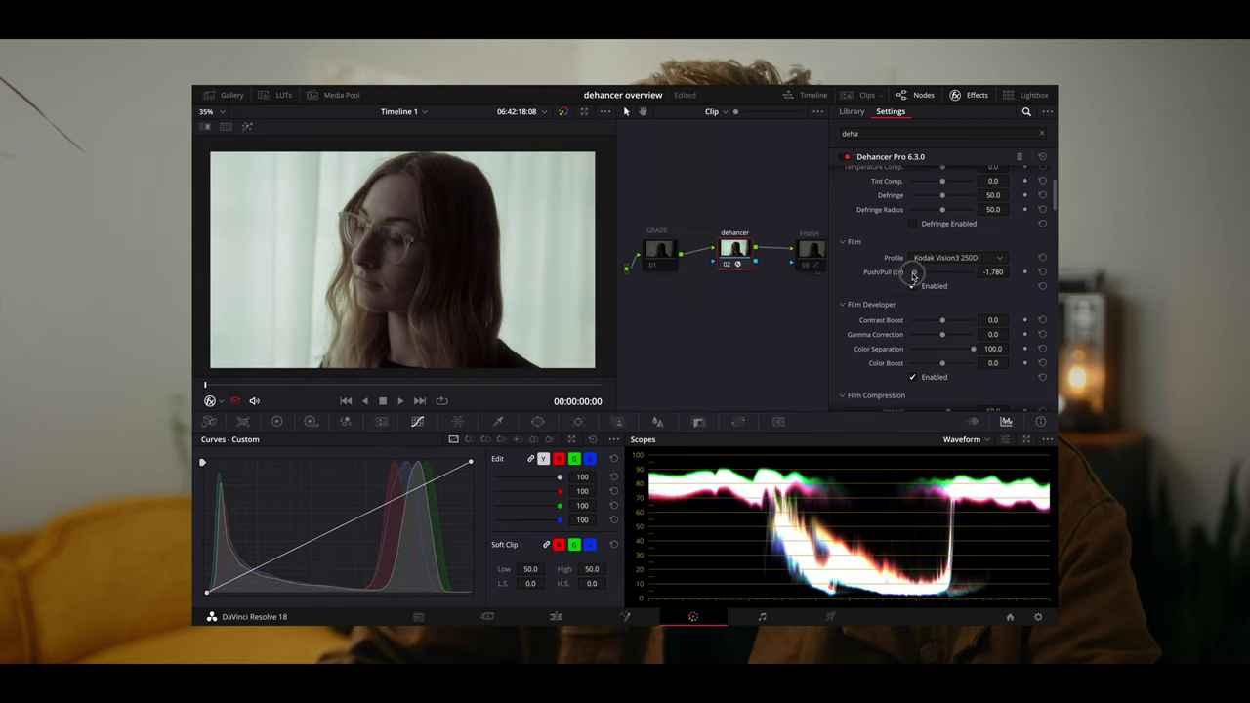
pyautogui.moveTo(942, 271); pyautogui.dragTo(1019, 275)
pyautogui.click(934, 286)
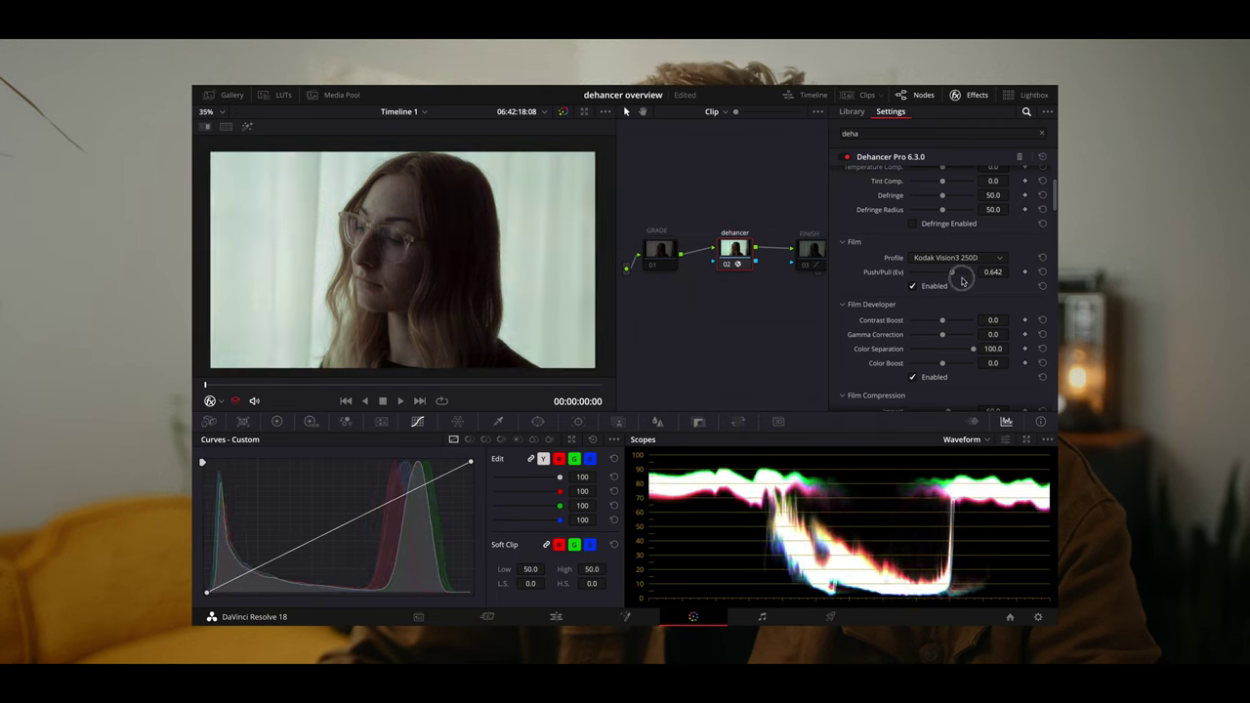
# Step: Try raising Contrast Boost and Color Boost in Film Developer, resetting both and leaving the section disabled
pyautogui.scroll(-2, 935, 288)
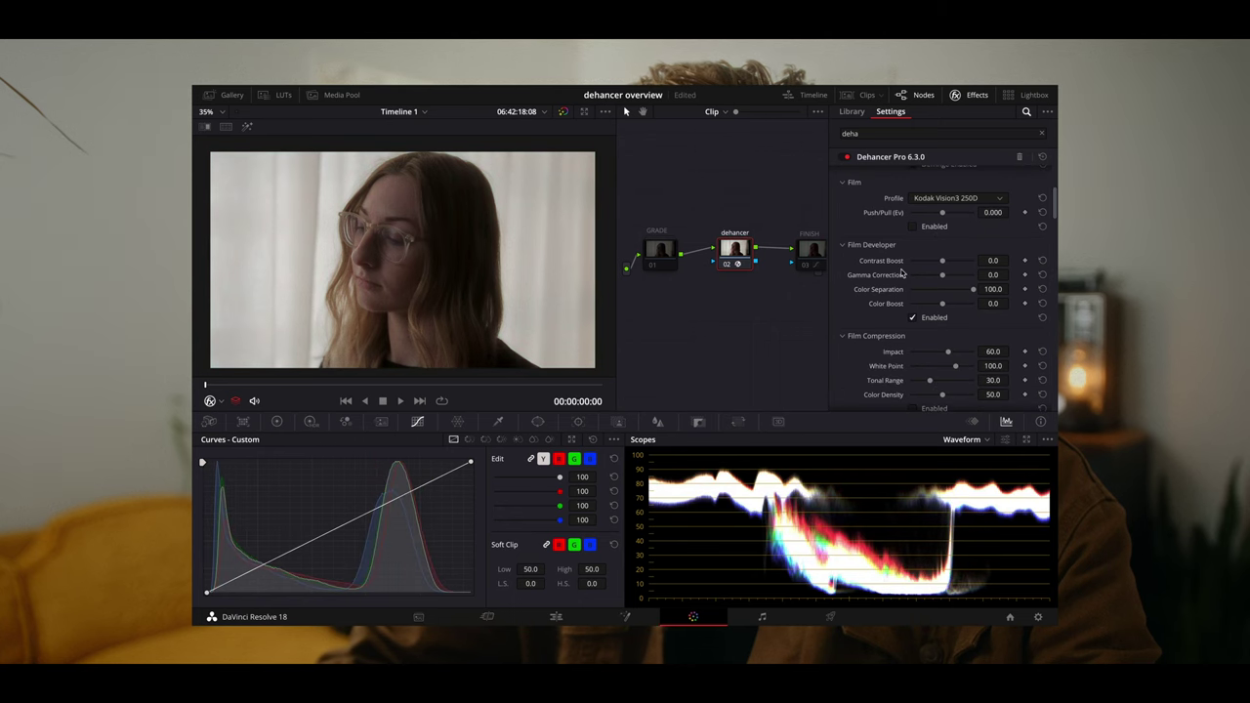
pyautogui.scroll(-1, 888, 286)
pyautogui.scroll(1, 888, 286)
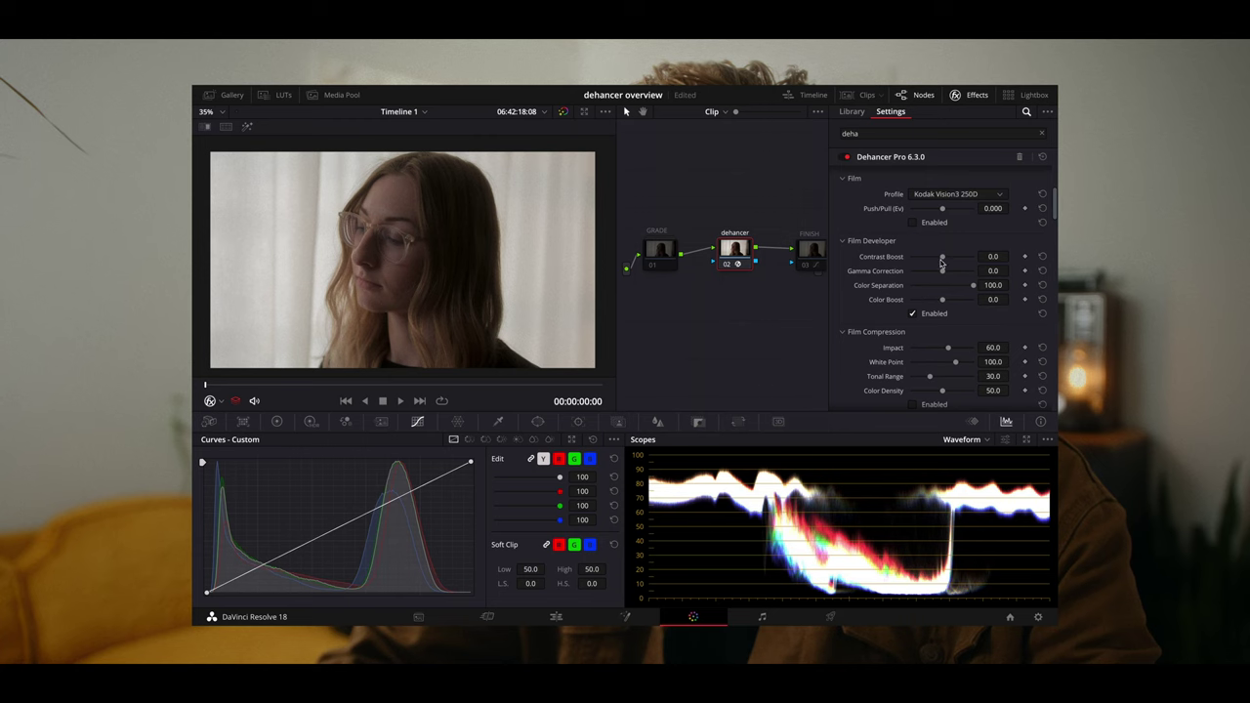
pyautogui.moveTo(942, 258); pyautogui.dragTo(947, 260)
pyautogui.click(1042, 256)
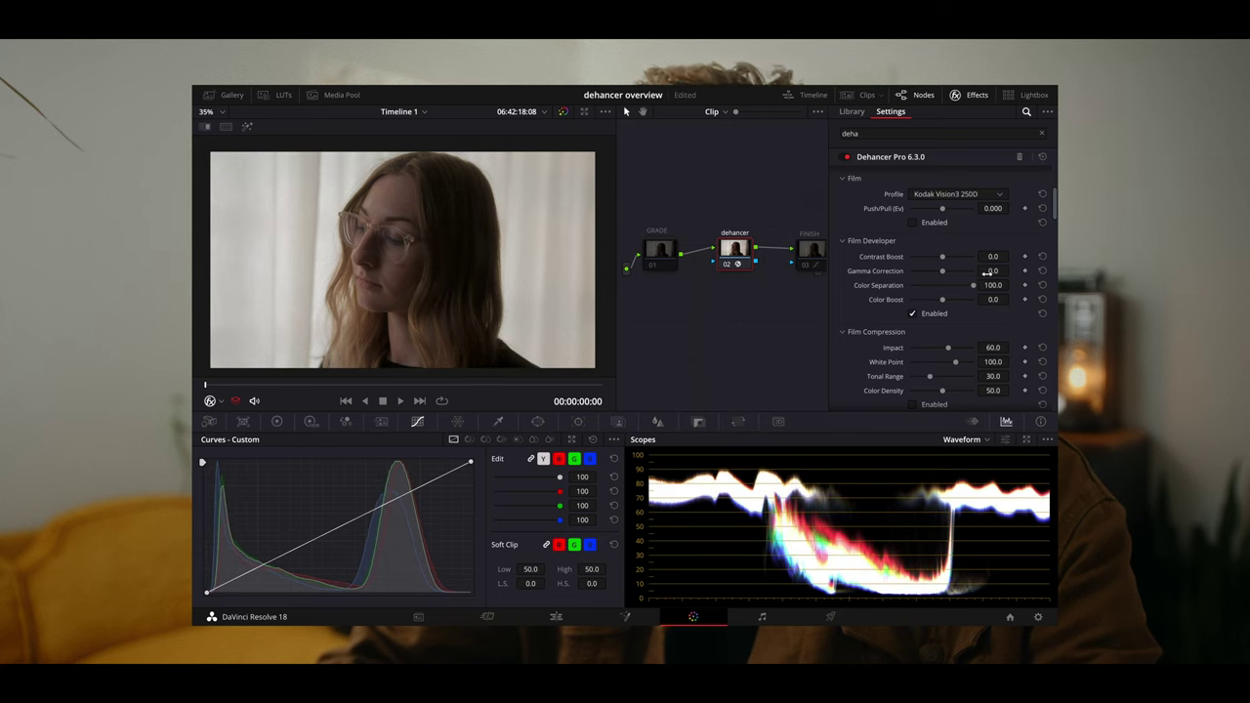
pyautogui.moveTo(942, 300); pyautogui.dragTo(955, 305)
pyautogui.click(1042, 300)
pyautogui.scroll(-1, 994, 293)
pyautogui.scroll(-4, 924, 302)
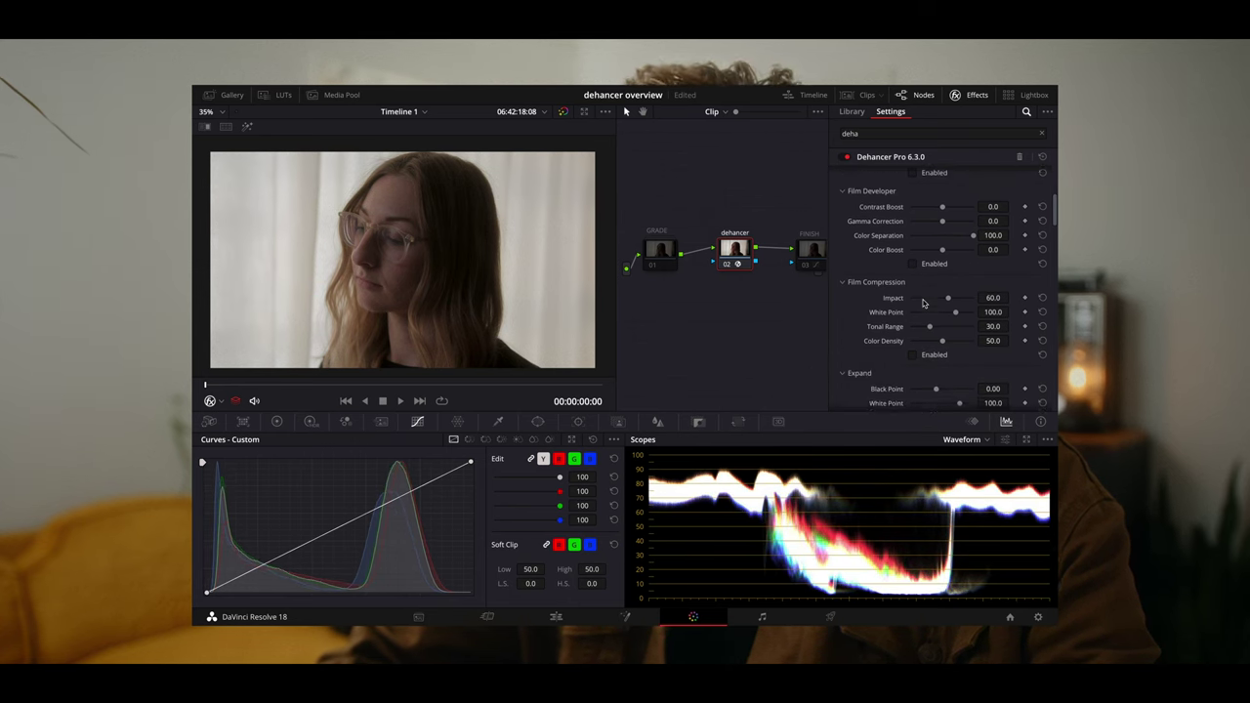
# Step: Compare Film Compression on and off and try its Impact and White Point adjustments, resetting the changes
pyautogui.scroll(-1, 924, 302)
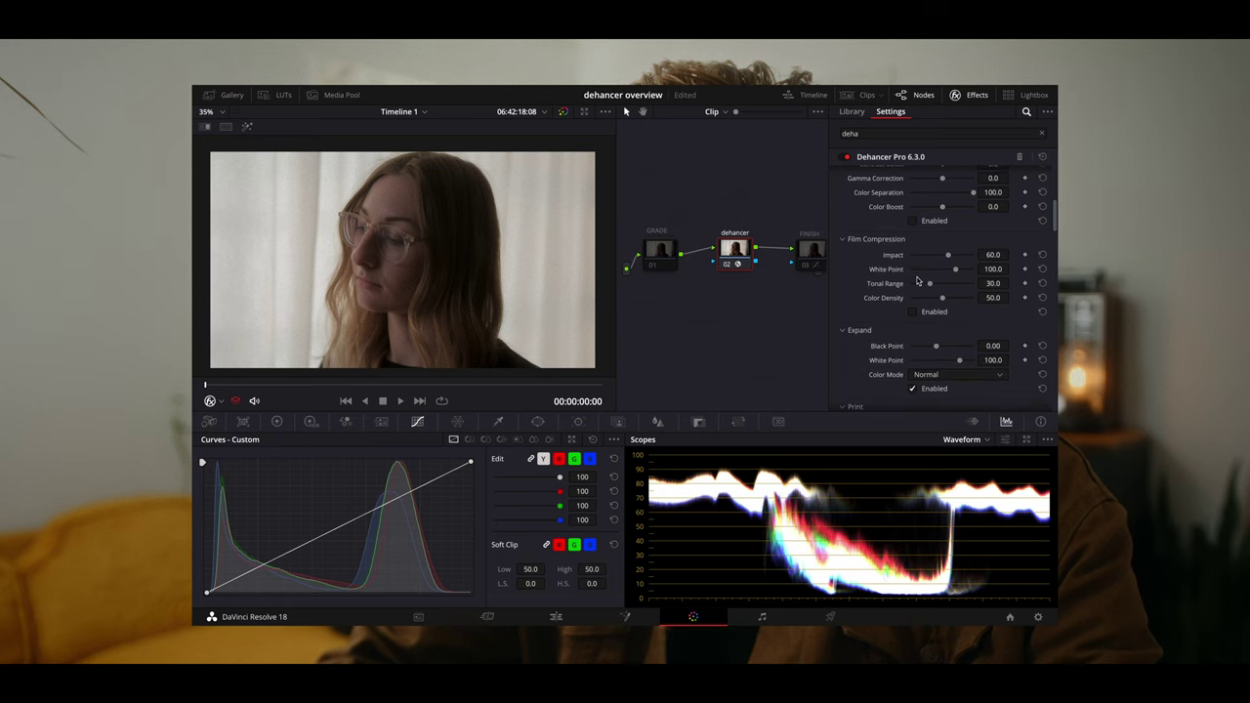
pyautogui.click(913, 312)
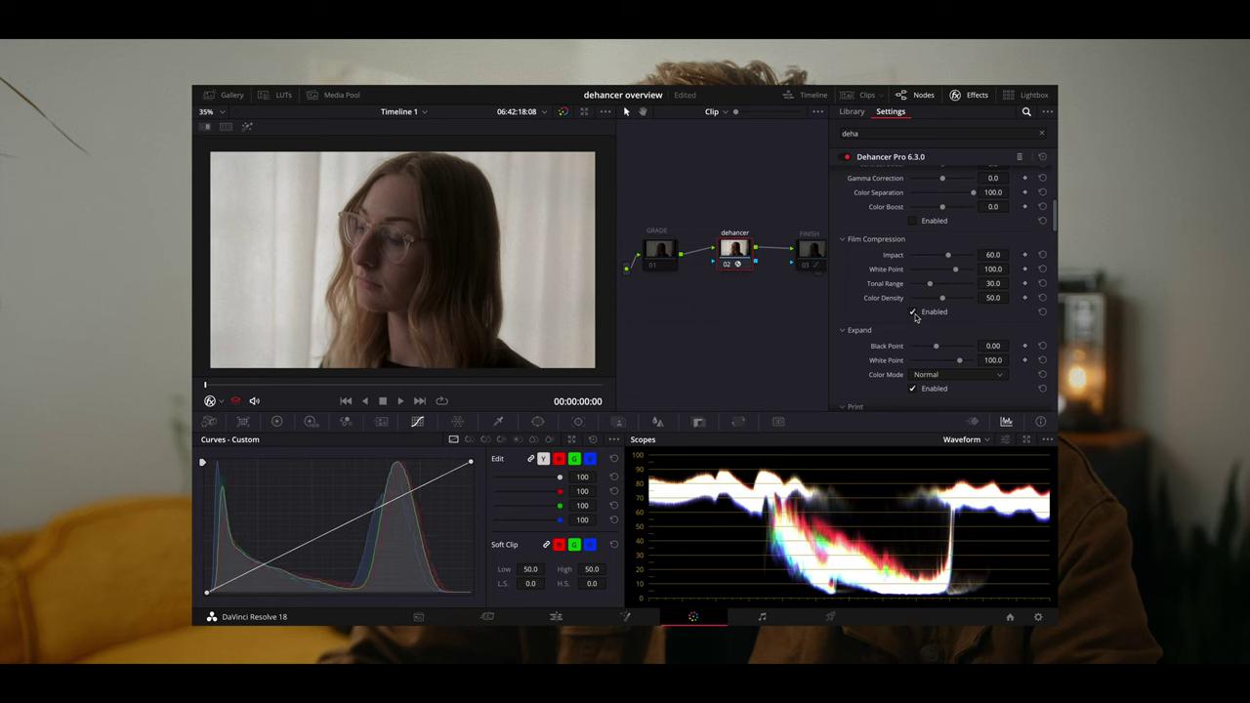
pyautogui.click(913, 313)
pyautogui.click(913, 312)
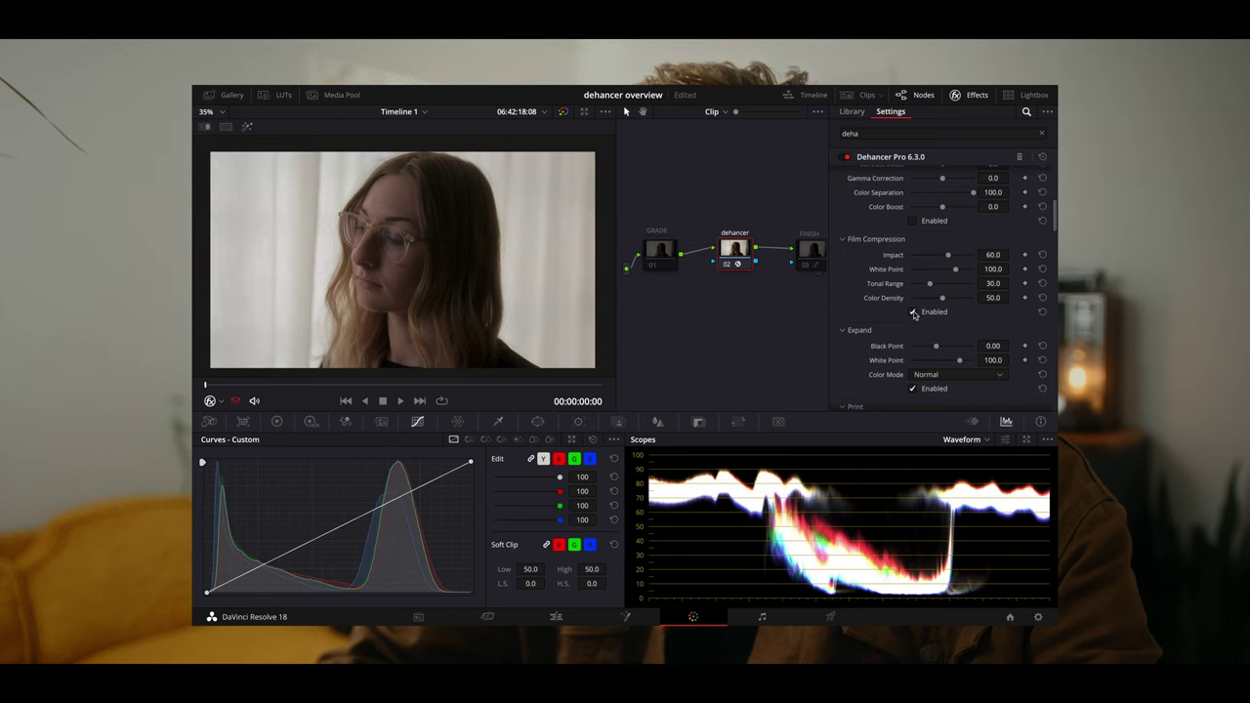
pyautogui.click(913, 313)
pyautogui.moveTo(941, 257); pyautogui.dragTo(958, 271)
pyautogui.click(1044, 270)
# Step: Adjust the black point in the Expand section and lower its white point to about 91.9
pyautogui.scroll(-3, 930, 282)
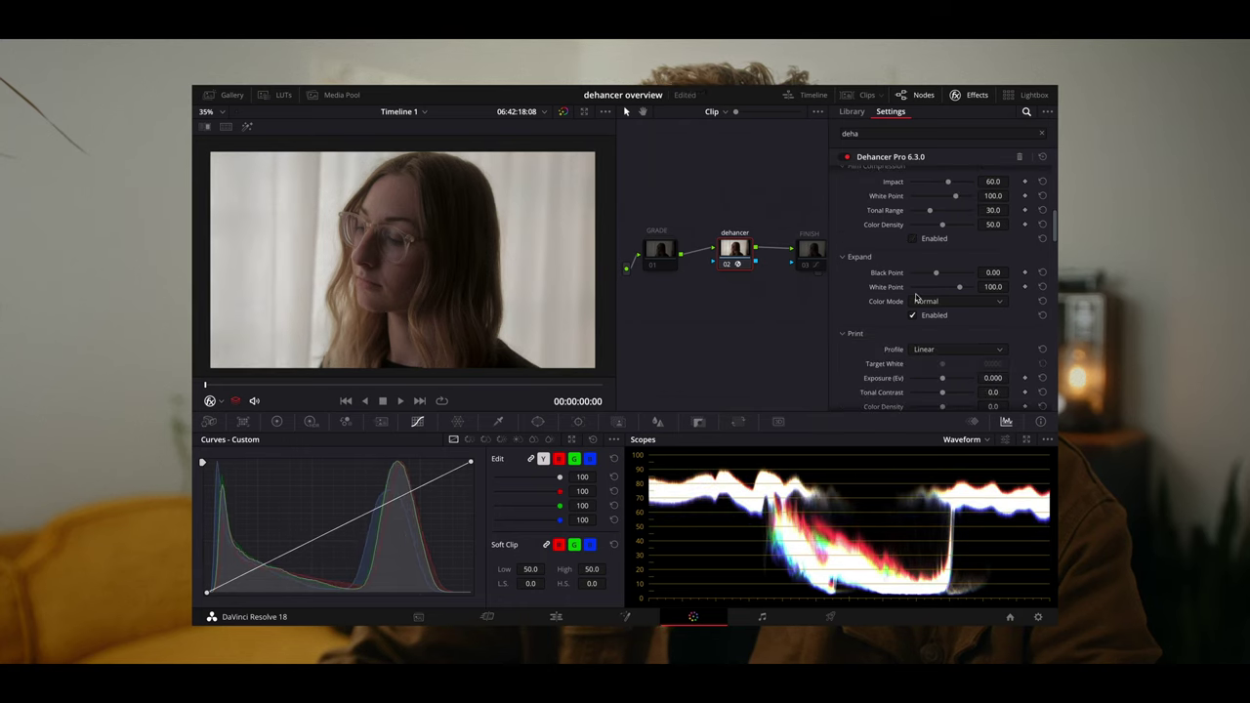
pyautogui.moveTo(936, 274); pyautogui.dragTo(953, 289)
pyautogui.click(912, 239)
# Step: Try the Cineon Film Log print profile, switch to Kodak 2383 Print Film, and disable the Print section
pyautogui.scroll(-3, 962, 341)
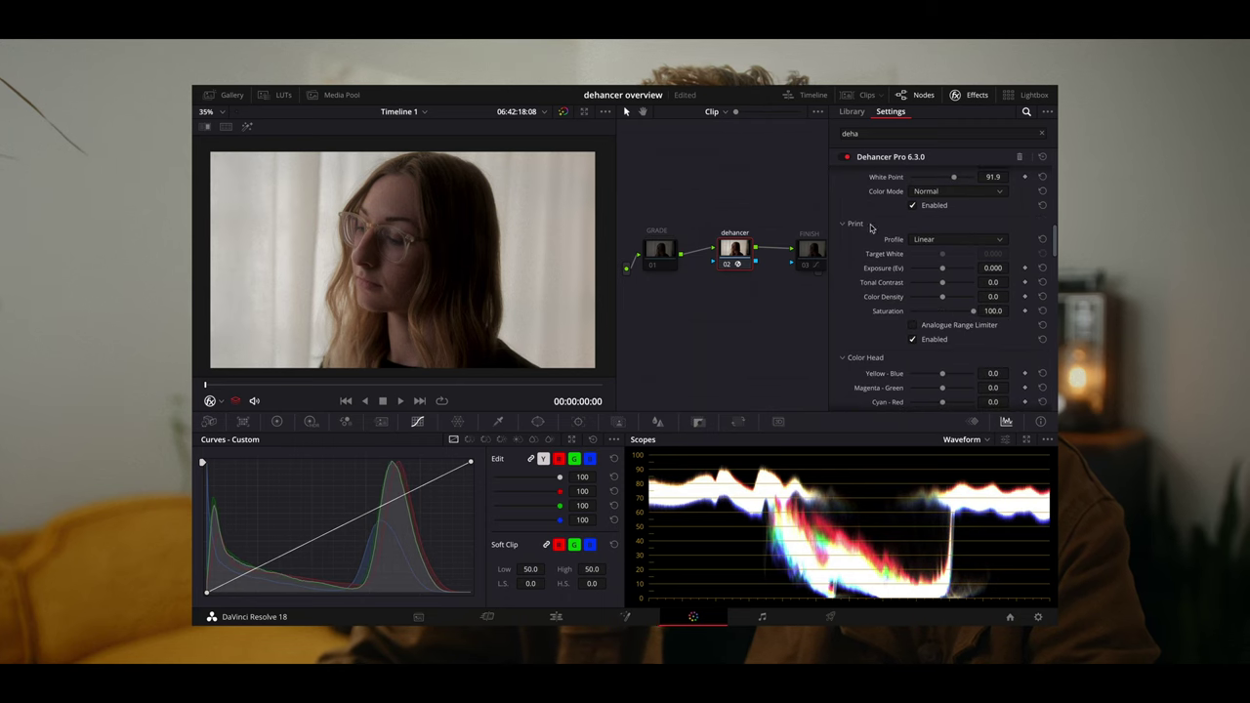
pyautogui.click(934, 237)
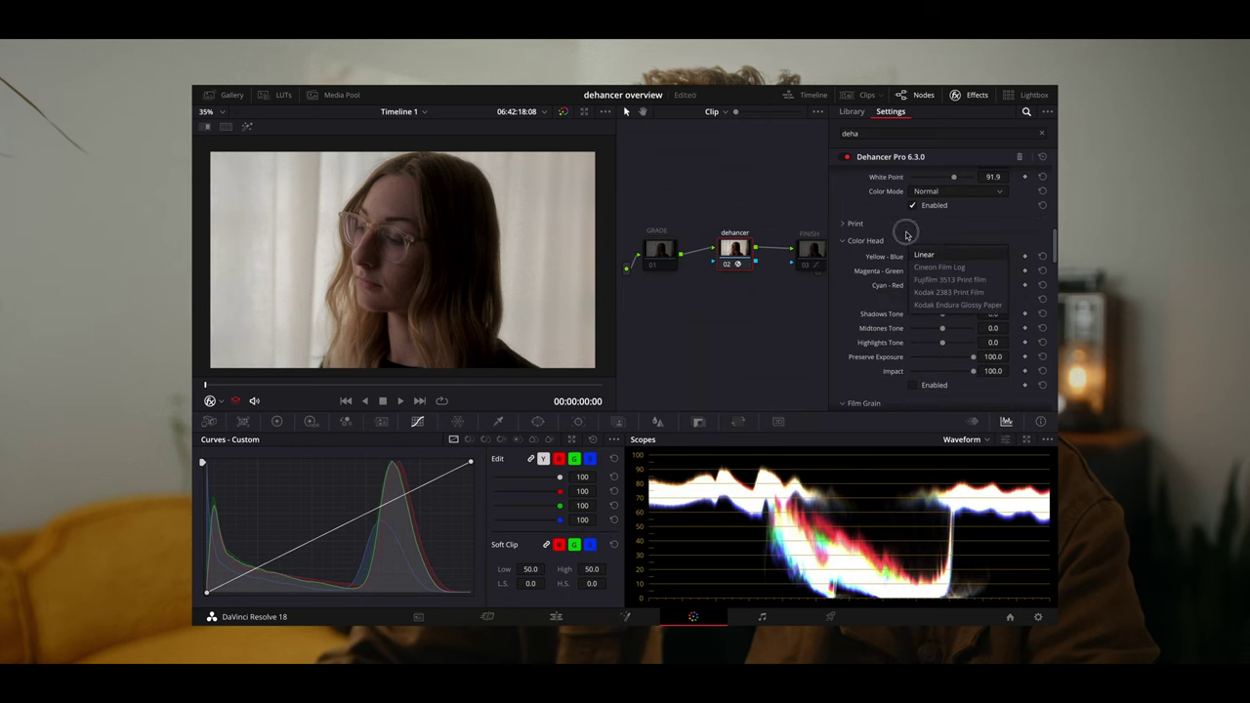
pyautogui.click(938, 267)
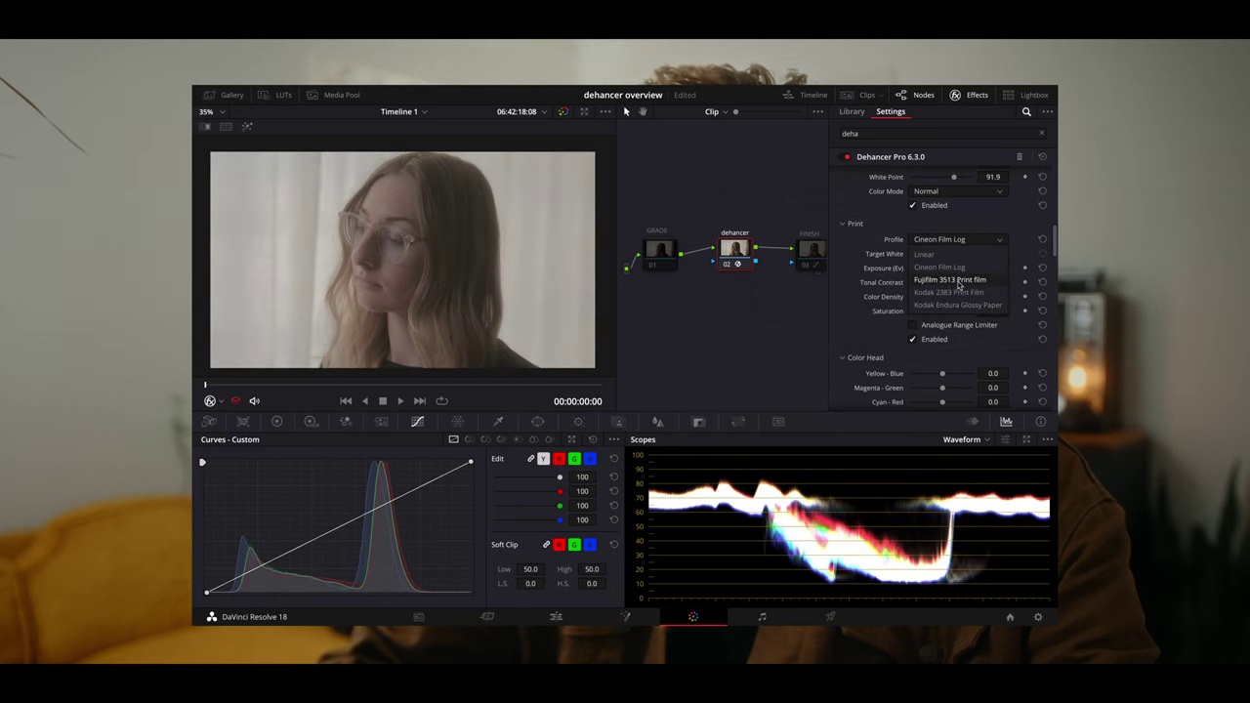
pyautogui.click(956, 292)
pyautogui.click(936, 339)
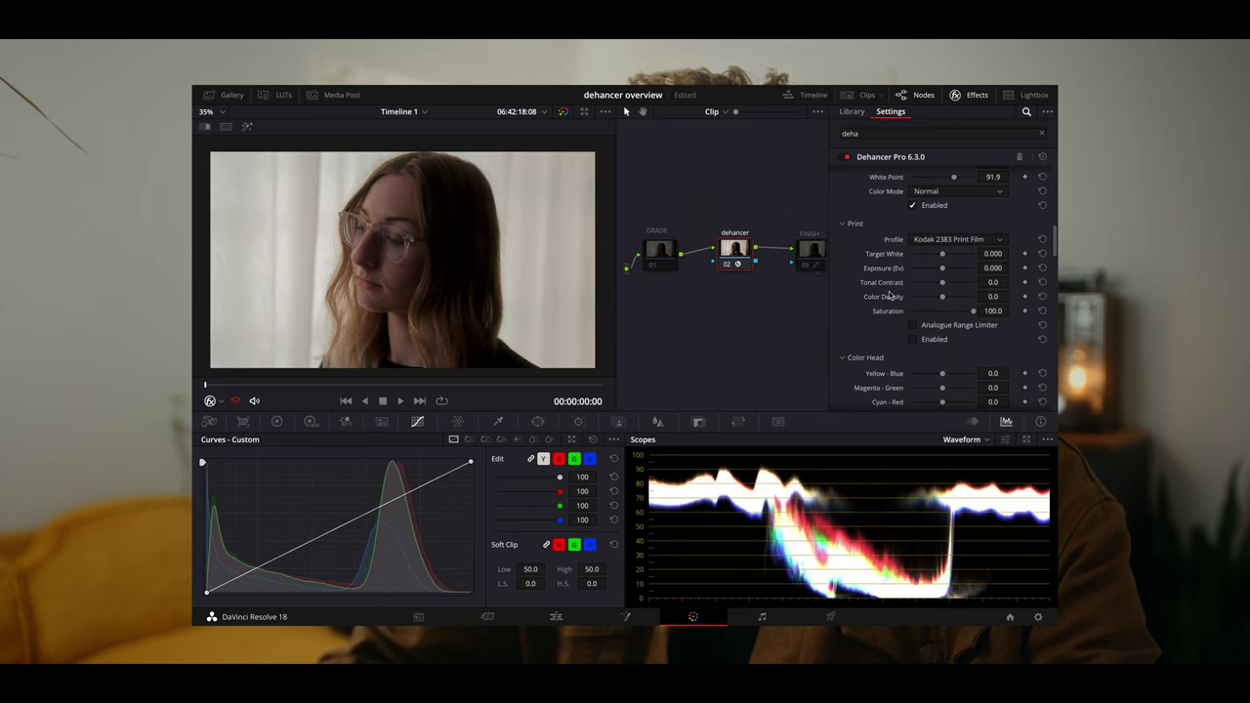
# Step: Enable Color Head and, after trying Yellow-Blue at 44.5, set it to about 0.4 and Magenta-Green to about 1.4
pyautogui.scroll(-3, 886, 295)
pyautogui.scroll(-1, 927, 282)
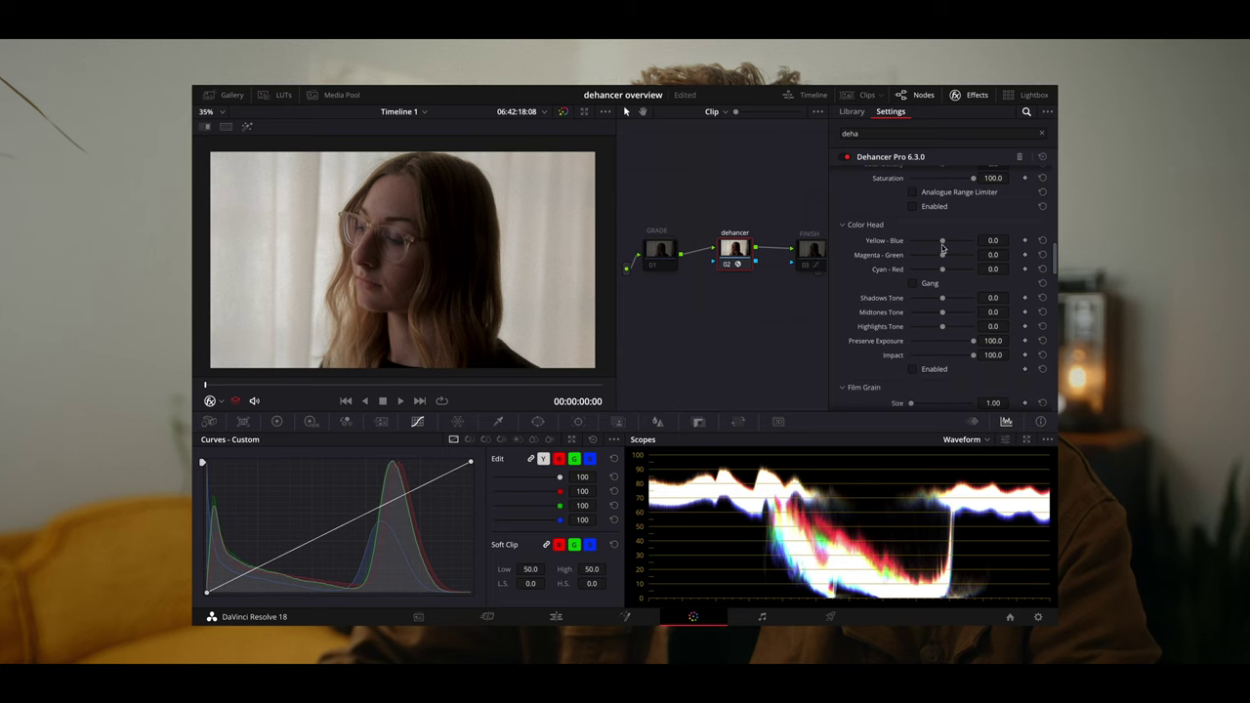
pyautogui.moveTo(944, 242); pyautogui.dragTo(946, 244)
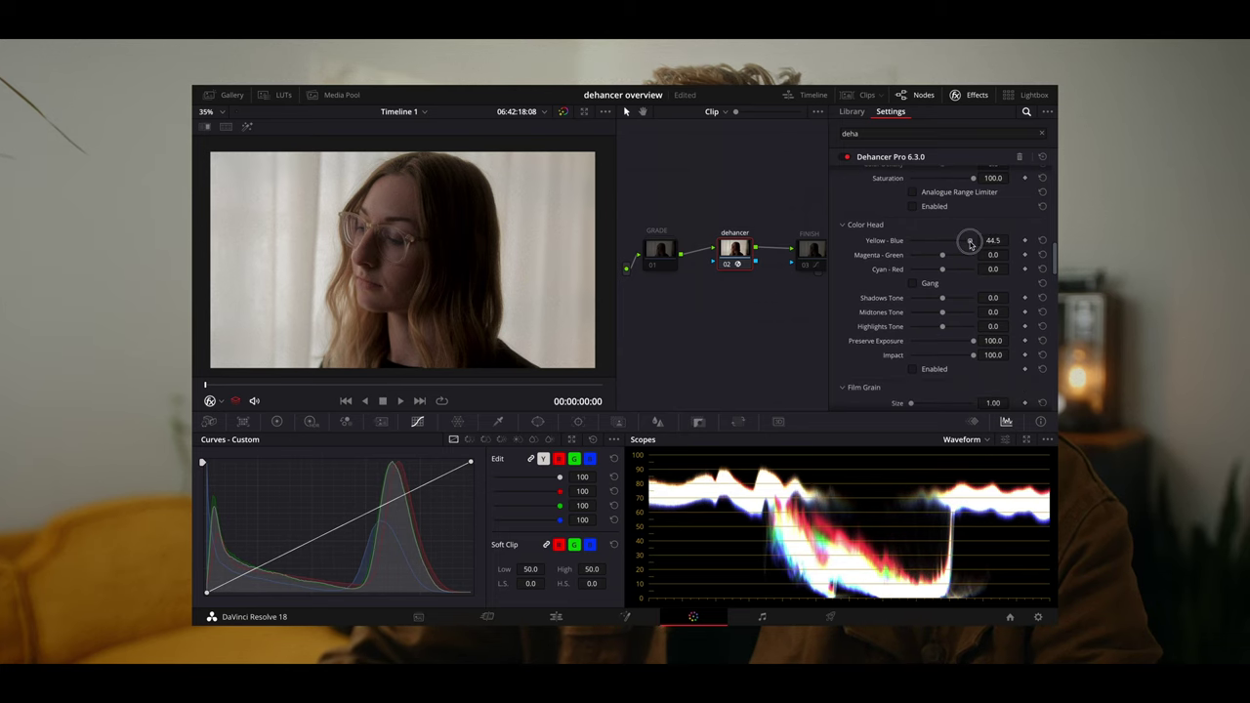
pyautogui.click(913, 369)
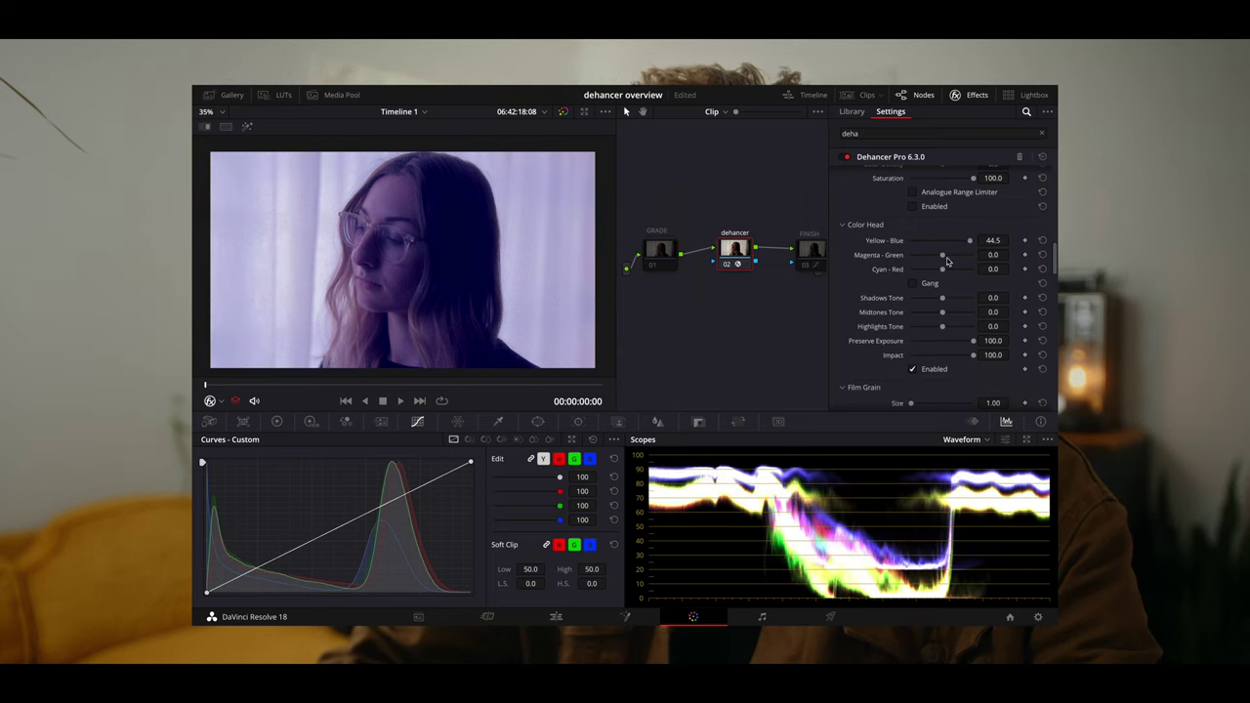
pyautogui.moveTo(969, 240); pyautogui.dragTo(944, 257)
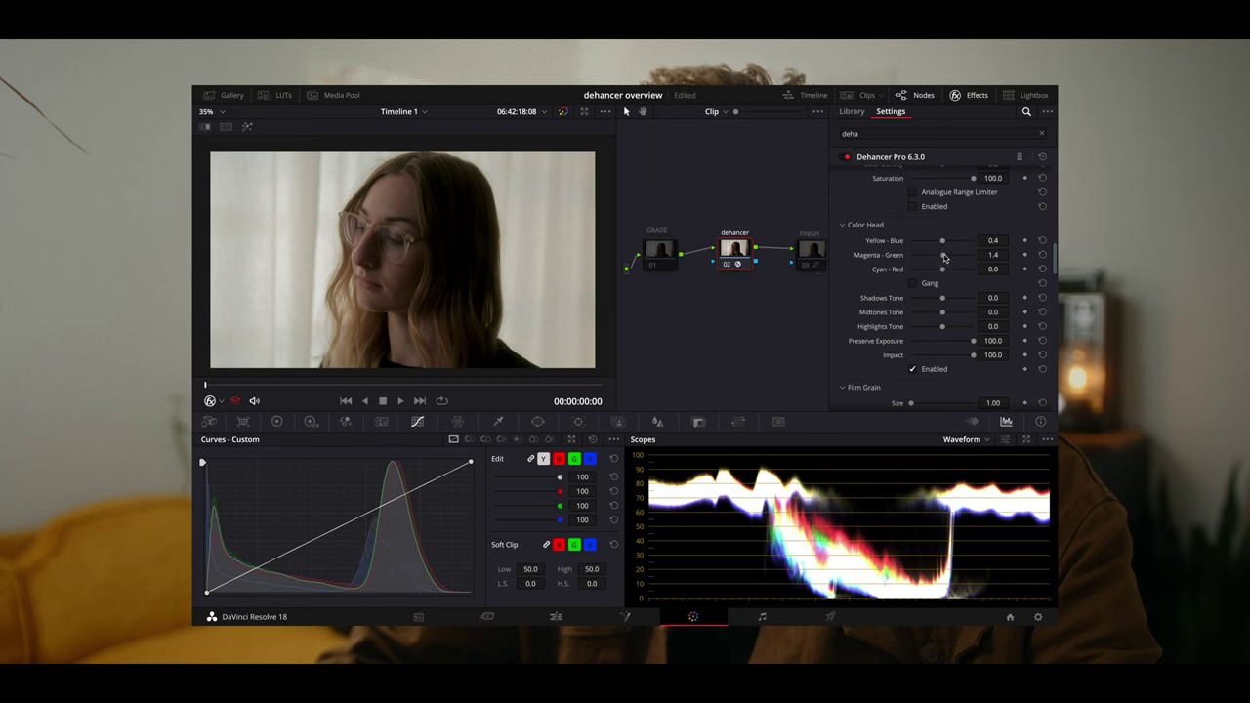
# Step: Reset Magenta-Green in Color Head, try the Shadows Tone and Highlights Tone adjustments, and reset both to 0
pyautogui.click(1041, 255)
pyautogui.scroll(-1, 944, 304)
pyautogui.moveTo(943, 298); pyautogui.dragTo(974, 283)
pyautogui.click(1044, 282)
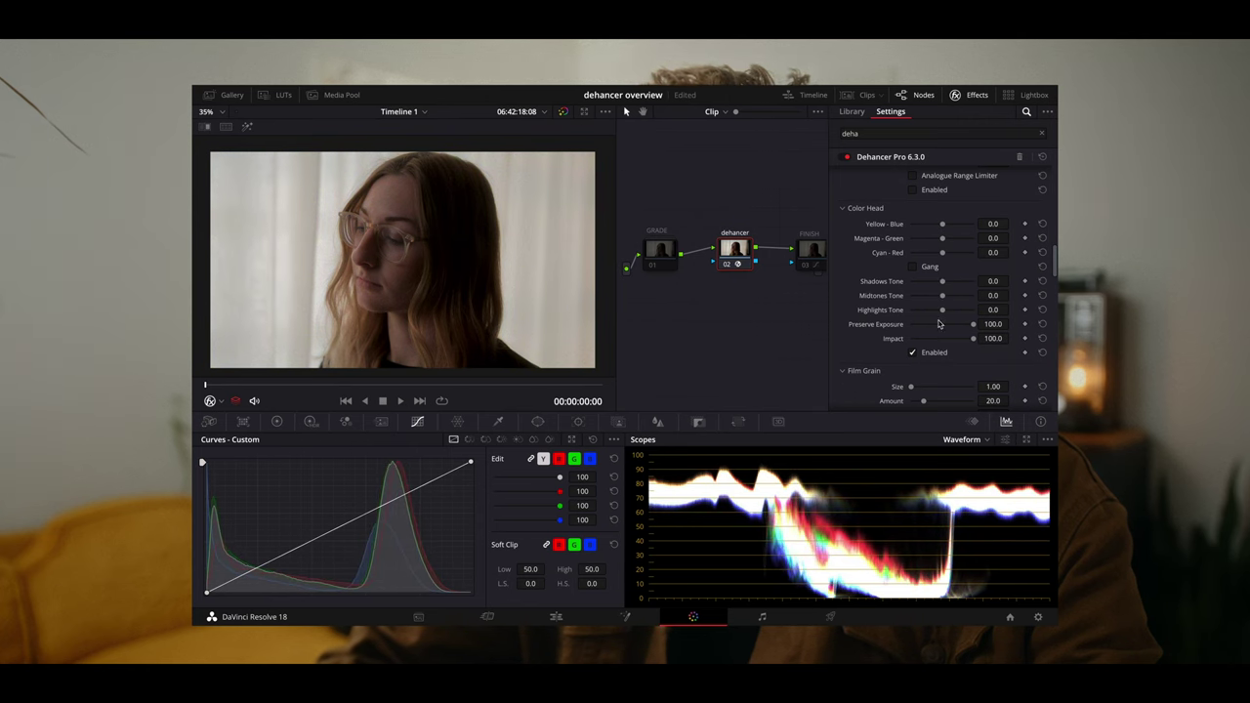
pyautogui.moveTo(943, 313)
pyautogui.mouseDown()
pyautogui.moveTo(965, 309)
pyautogui.moveTo(929, 311)
pyautogui.moveTo(945, 309)
pyautogui.mouseUp()
pyautogui.click(1042, 310)
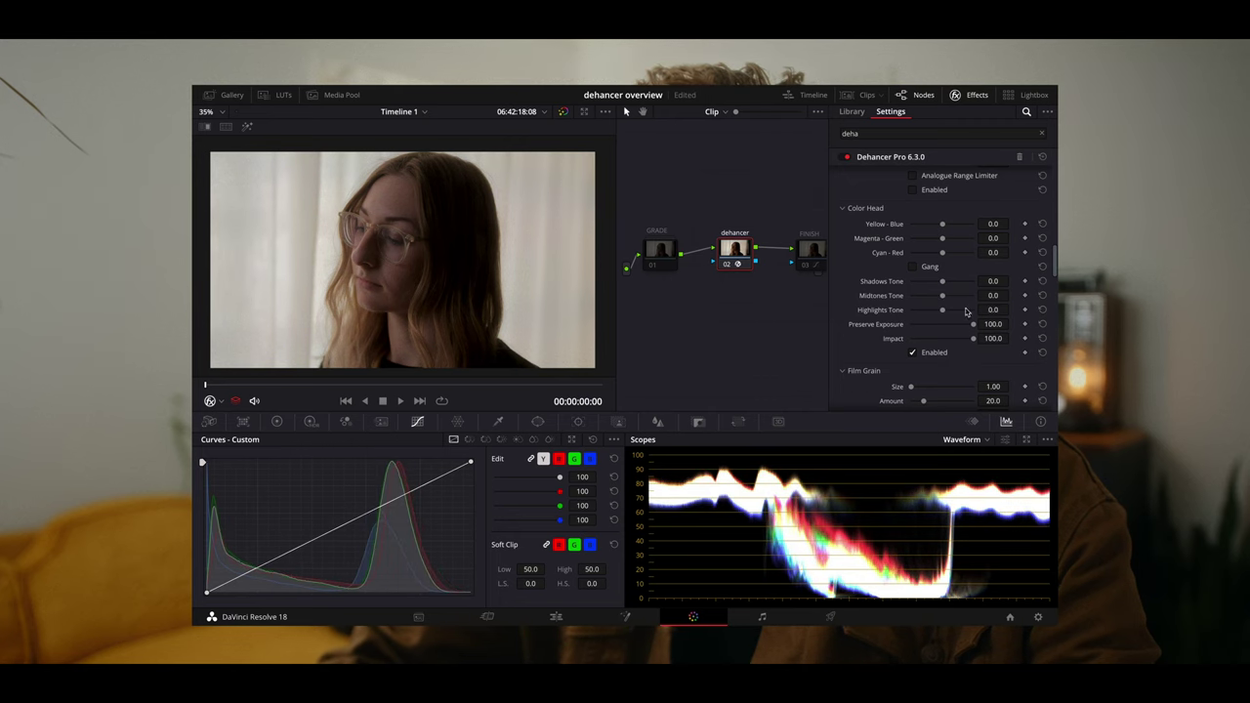
# Step: Compare Film Grain on and off, set its Amount to about 11, Shadows to about 11.9 and Midtones to about 59.7, and adjust Highlights
pyautogui.scroll(-1, 925, 310)
pyautogui.scroll(-3, 925, 311)
pyautogui.click(913, 346)
pyautogui.click(913, 346)
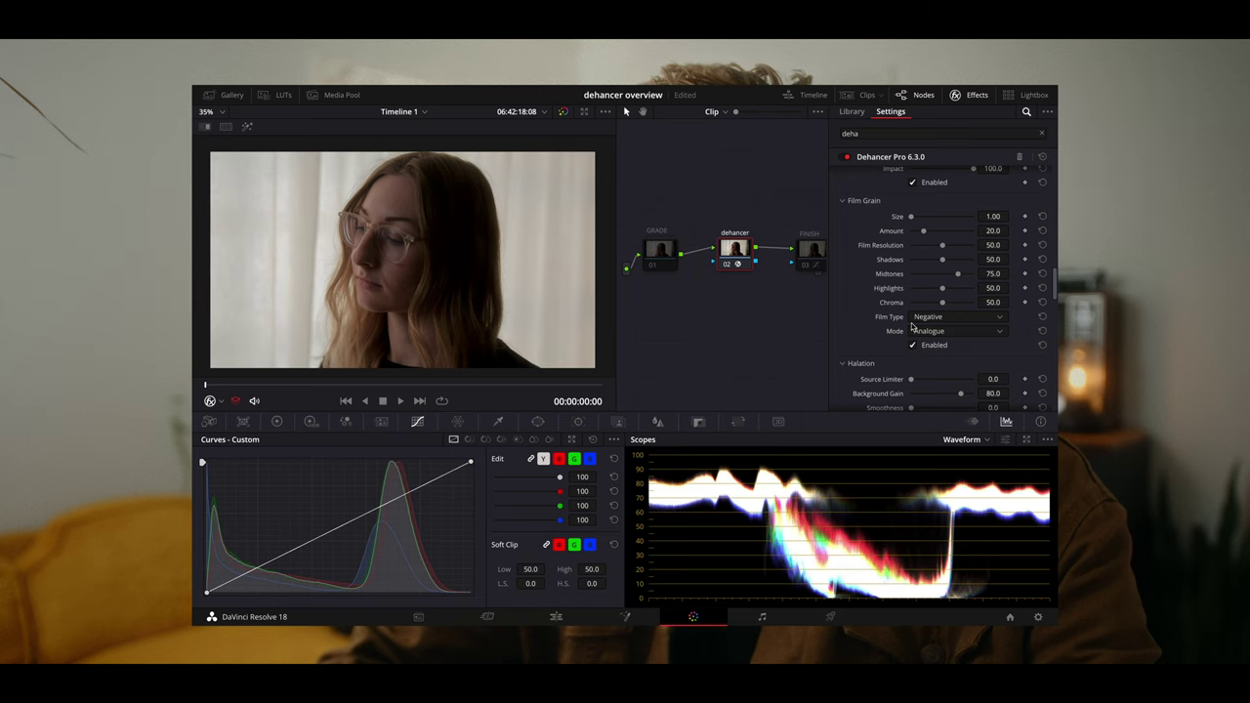
pyautogui.moveTo(923, 230); pyautogui.dragTo(919, 263)
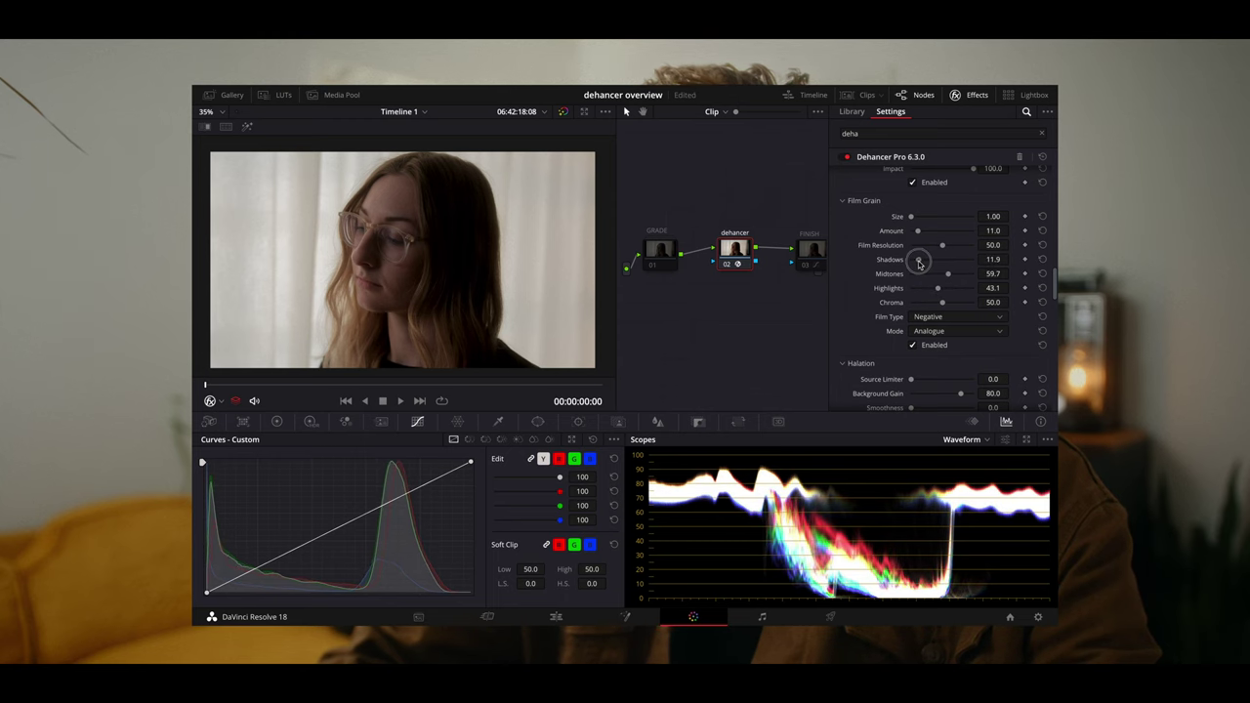
pyautogui.moveTo(937, 291); pyautogui.dragTo(946, 290)
# Step: Review the Halation through Gate Weave sections, and preview False Color IRE and Clipping Indication in Monitor, turning both off again
pyautogui.scroll(-6, 896, 248)
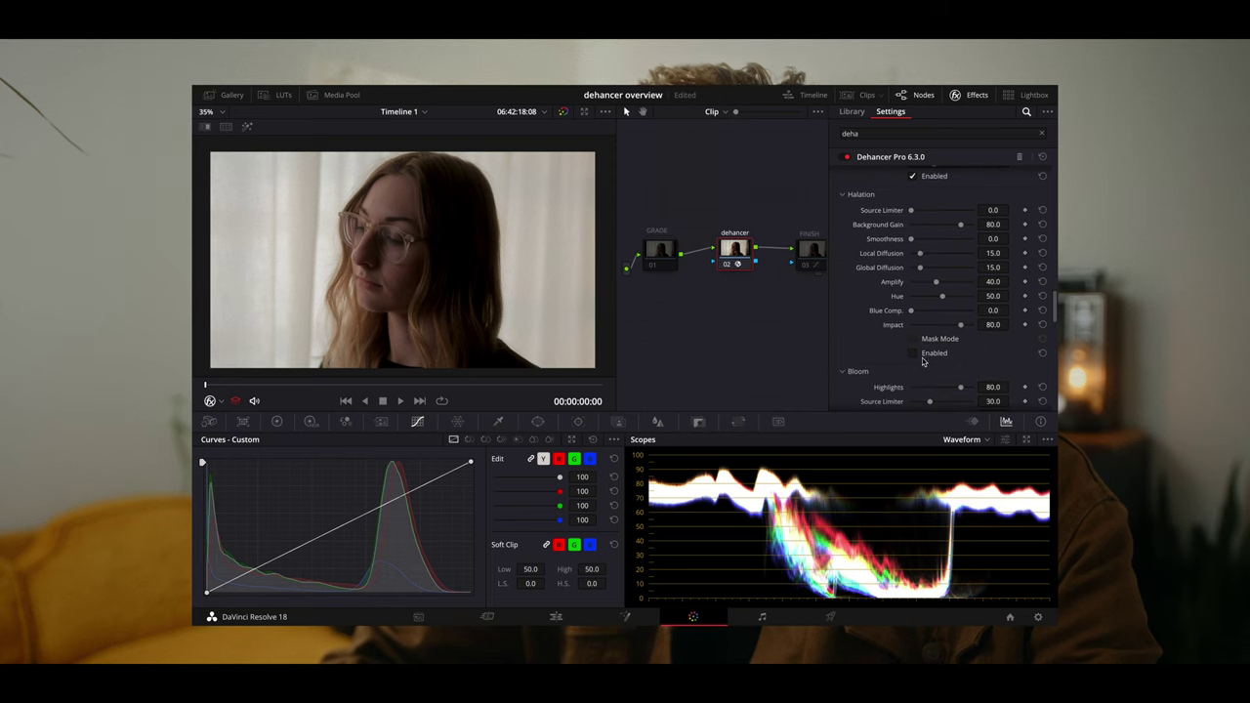
pyautogui.scroll(-3, 925, 348)
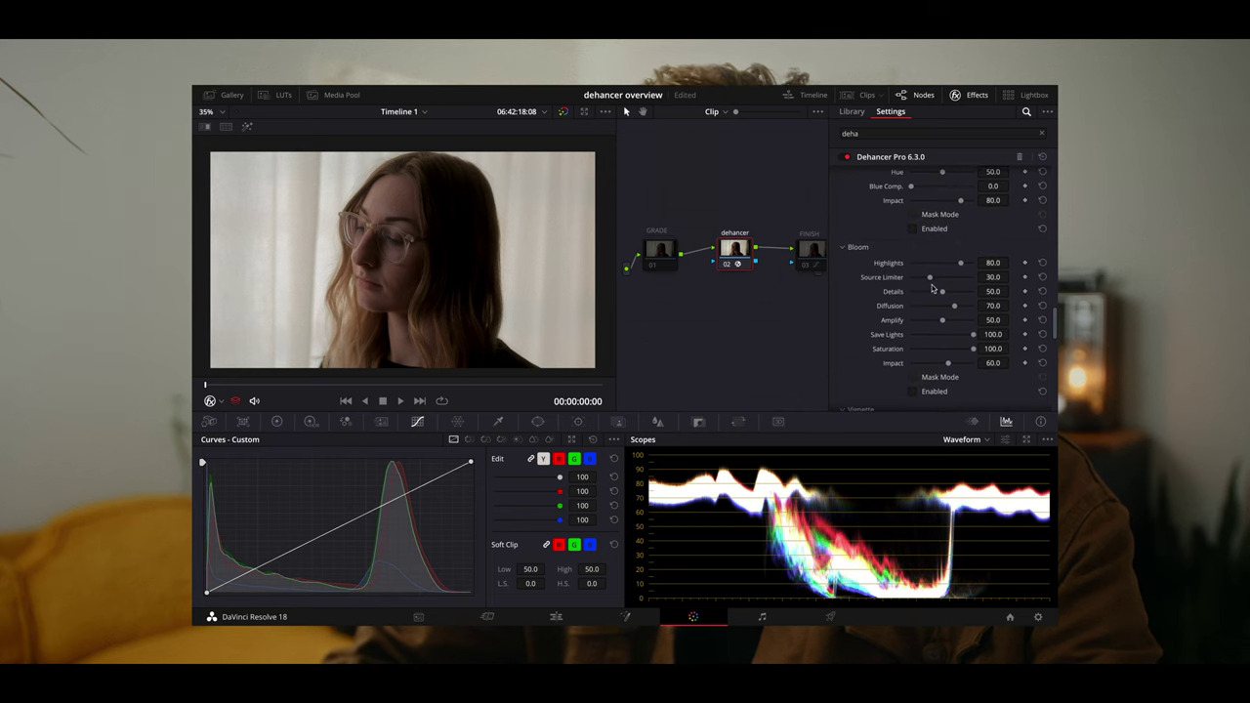
pyautogui.scroll(-5, 932, 284)
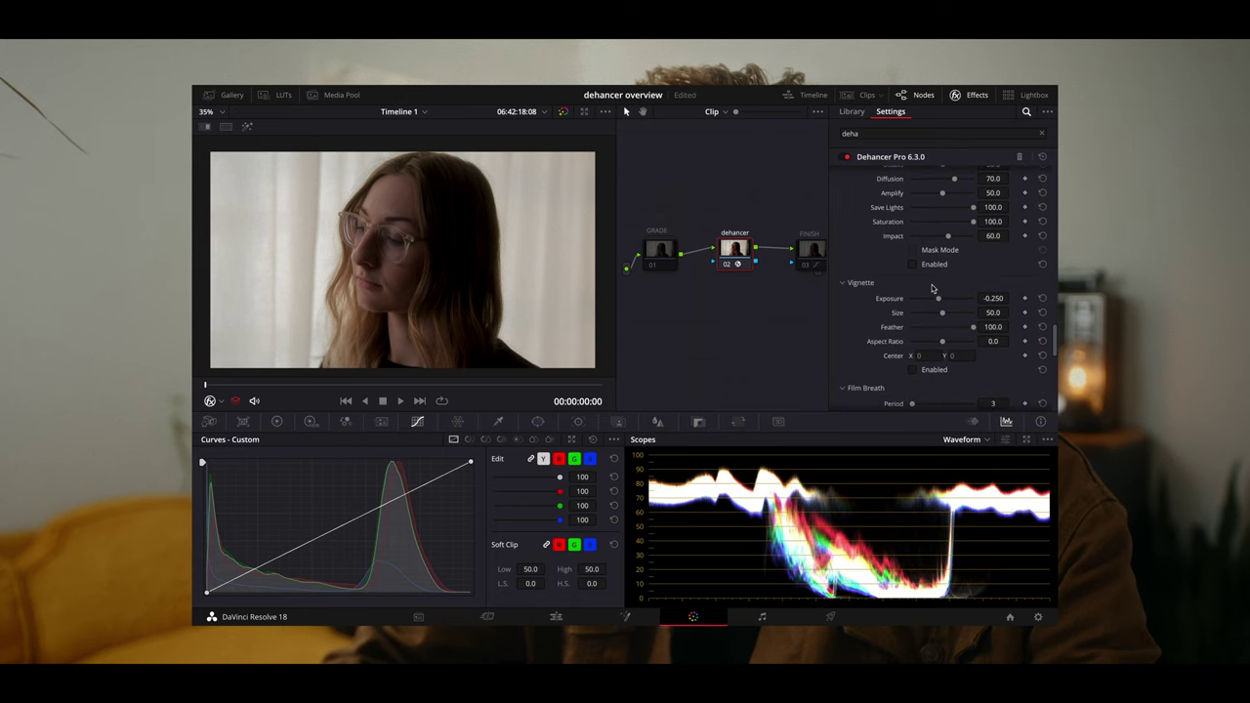
pyautogui.scroll(-5, 917, 306)
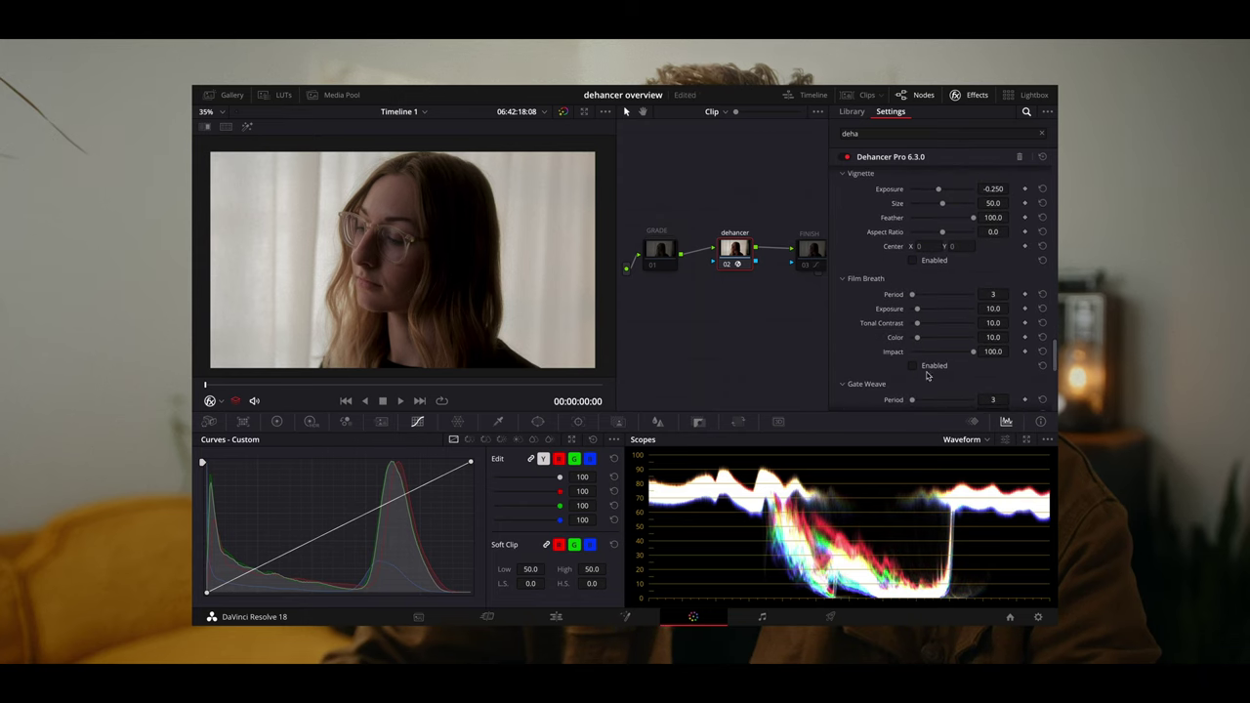
pyautogui.scroll(-3, 919, 303)
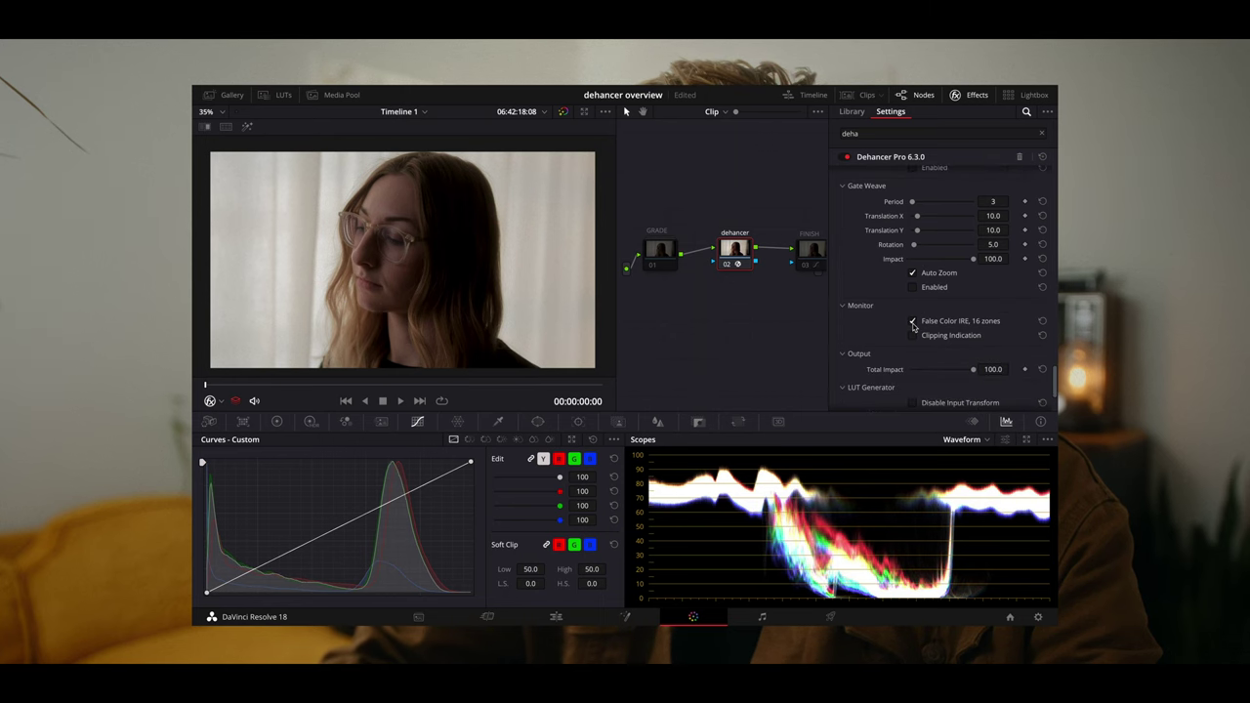
pyautogui.click(913, 335)
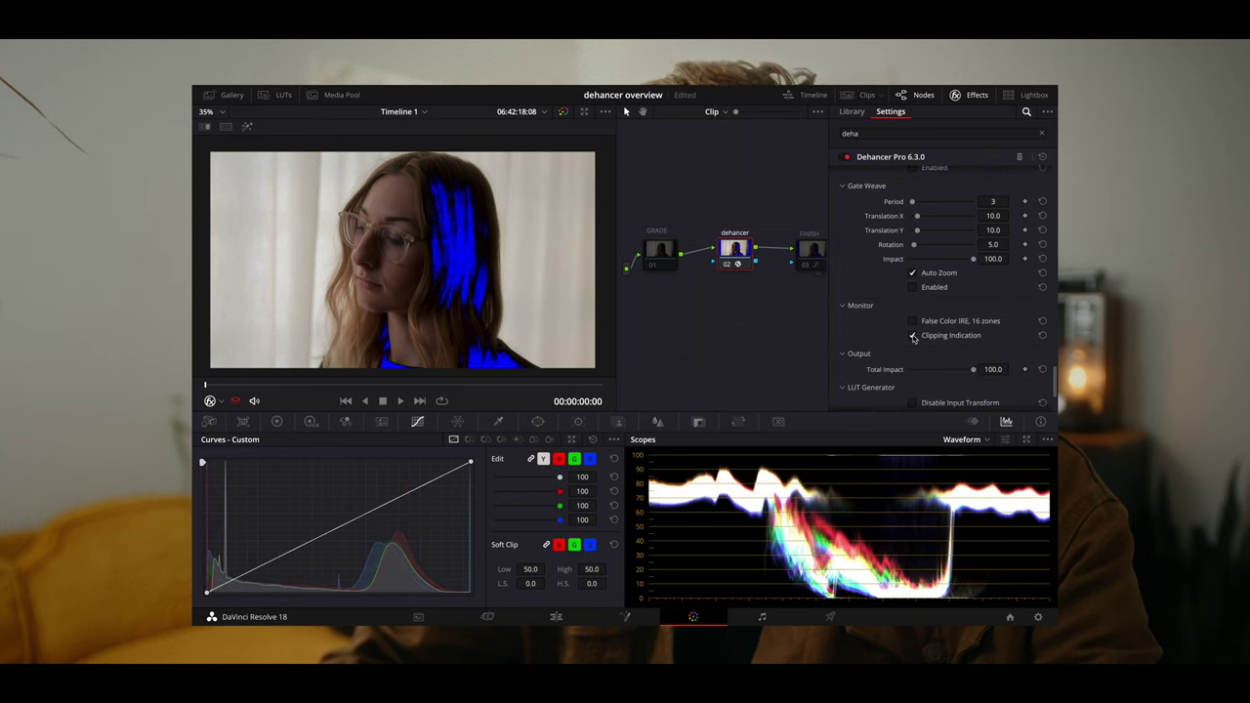
pyautogui.click(913, 335)
# Step: Try the Total Impact adjustment in the Output section, return it to 100, and check the Quality option
pyautogui.scroll(-1, 886, 341)
pyautogui.scroll(-2, 887, 342)
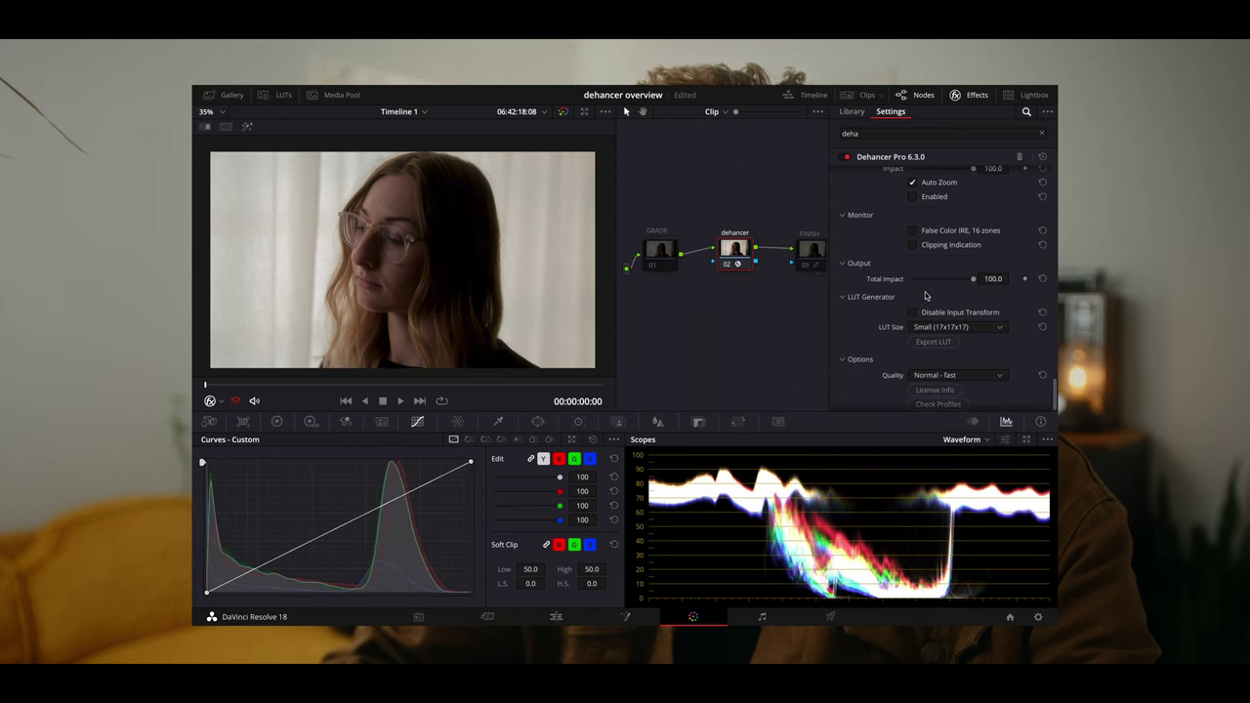
pyautogui.moveTo(974, 280)
pyautogui.mouseDown()
pyautogui.moveTo(920, 279)
pyautogui.moveTo(974, 279)
pyautogui.mouseUp()
pyautogui.scroll(-1, 950, 231)
pyautogui.click(962, 387)
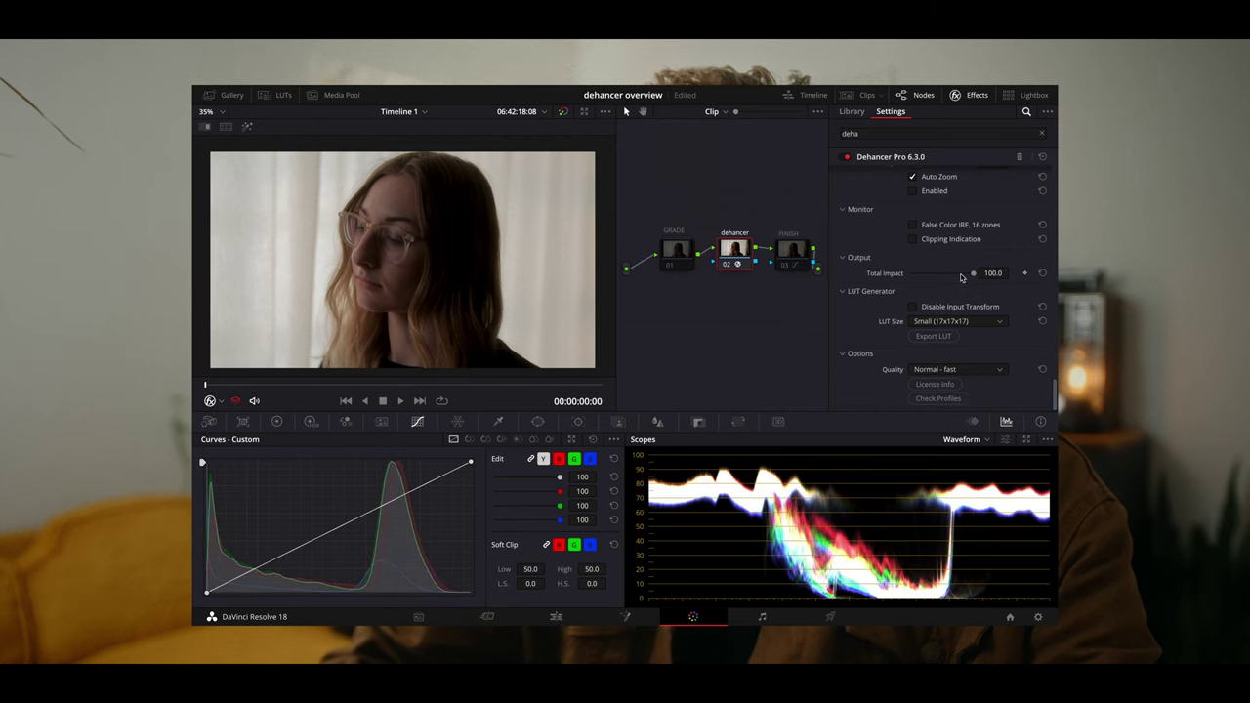
pyautogui.scroll(10, 961, 277)
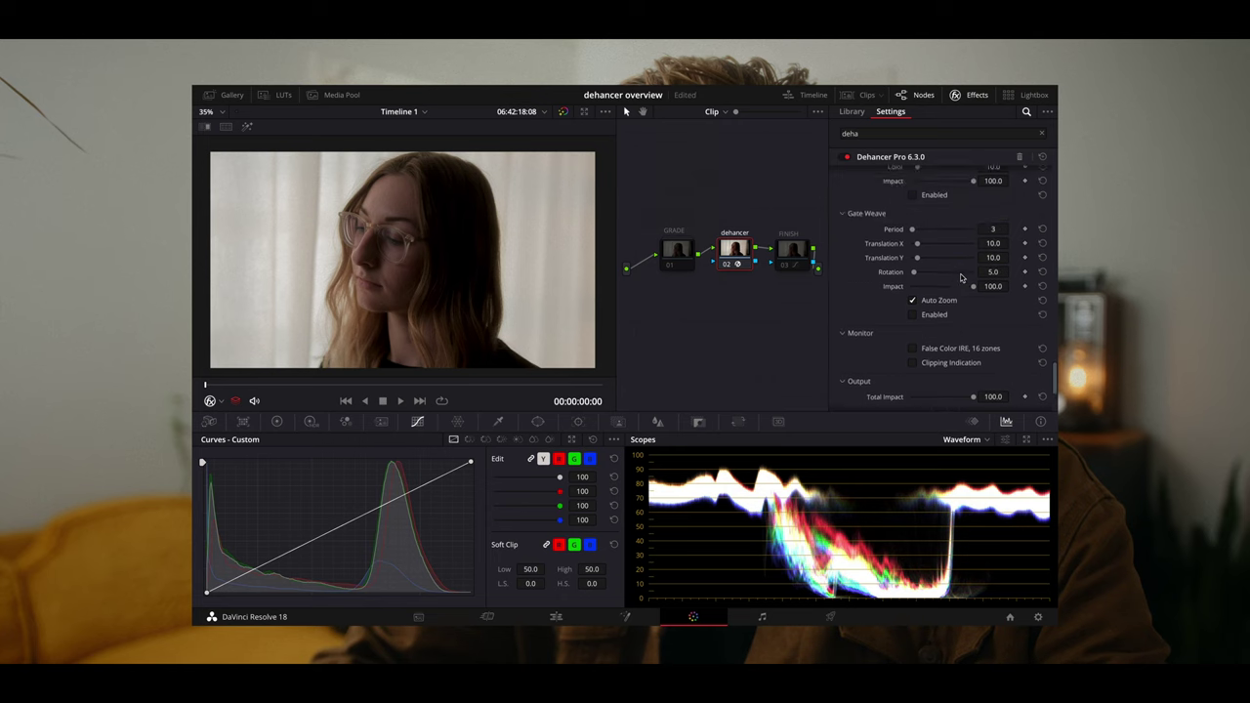
pyautogui.scroll(10, 961, 278)
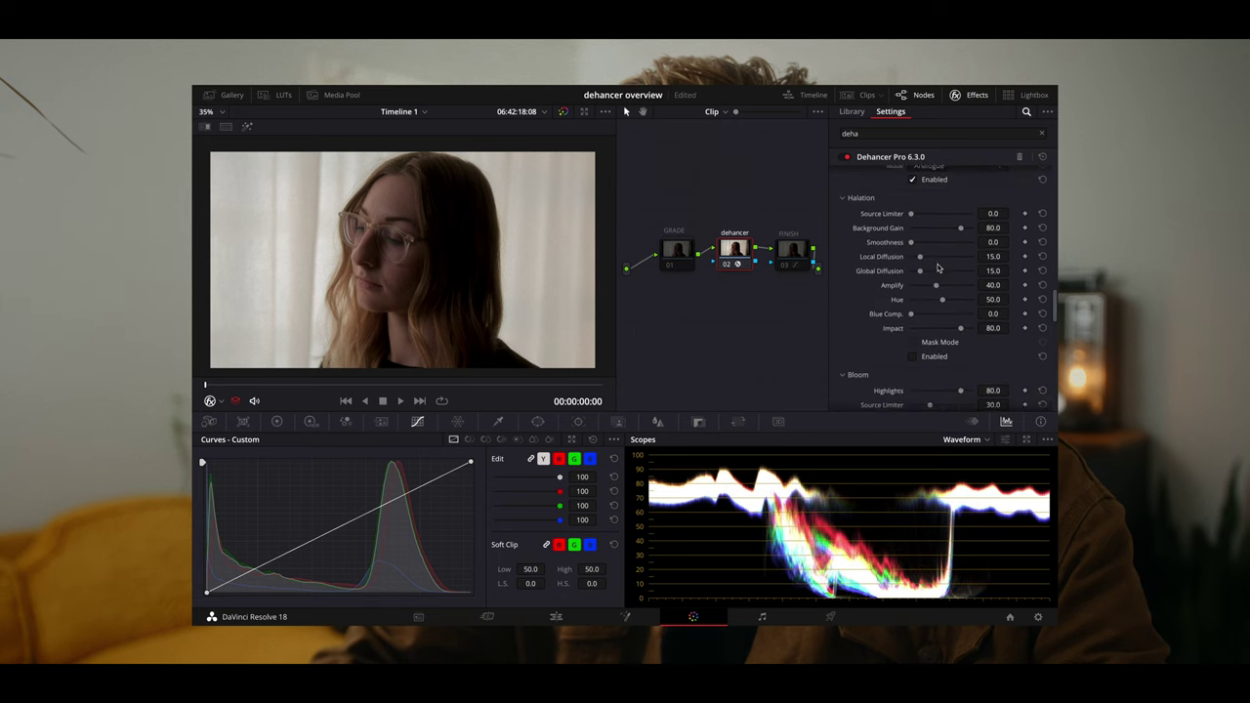
pyautogui.scroll(10, 937, 268)
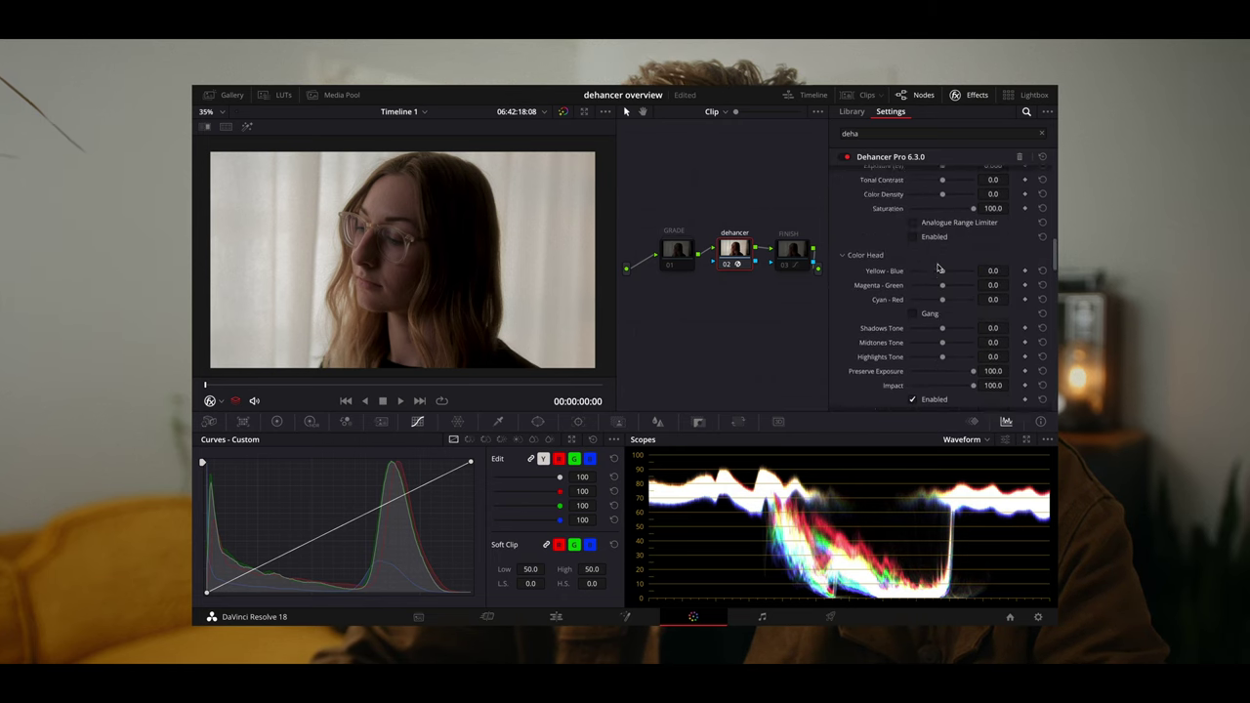
pyautogui.scroll(5, 938, 267)
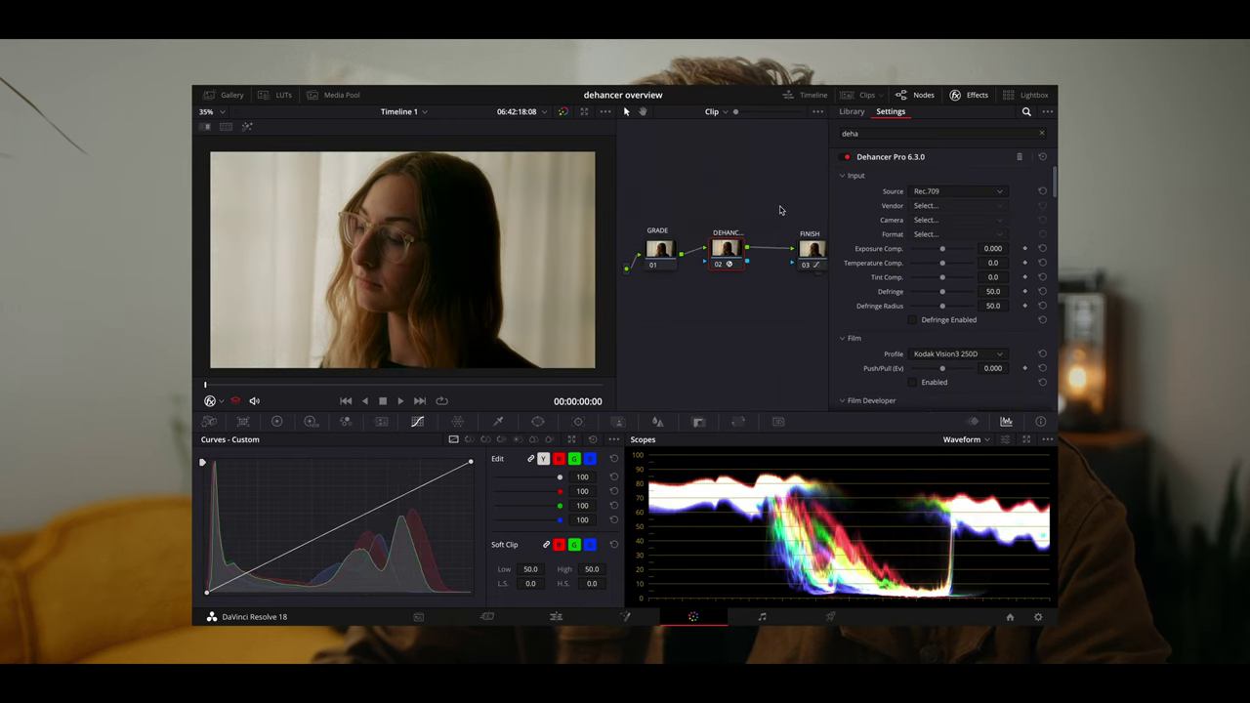
# Step: Compare the finished look with the GRADE node and the Dehancer node each bypassed and re-enabled
pyautogui.click(638, 265)
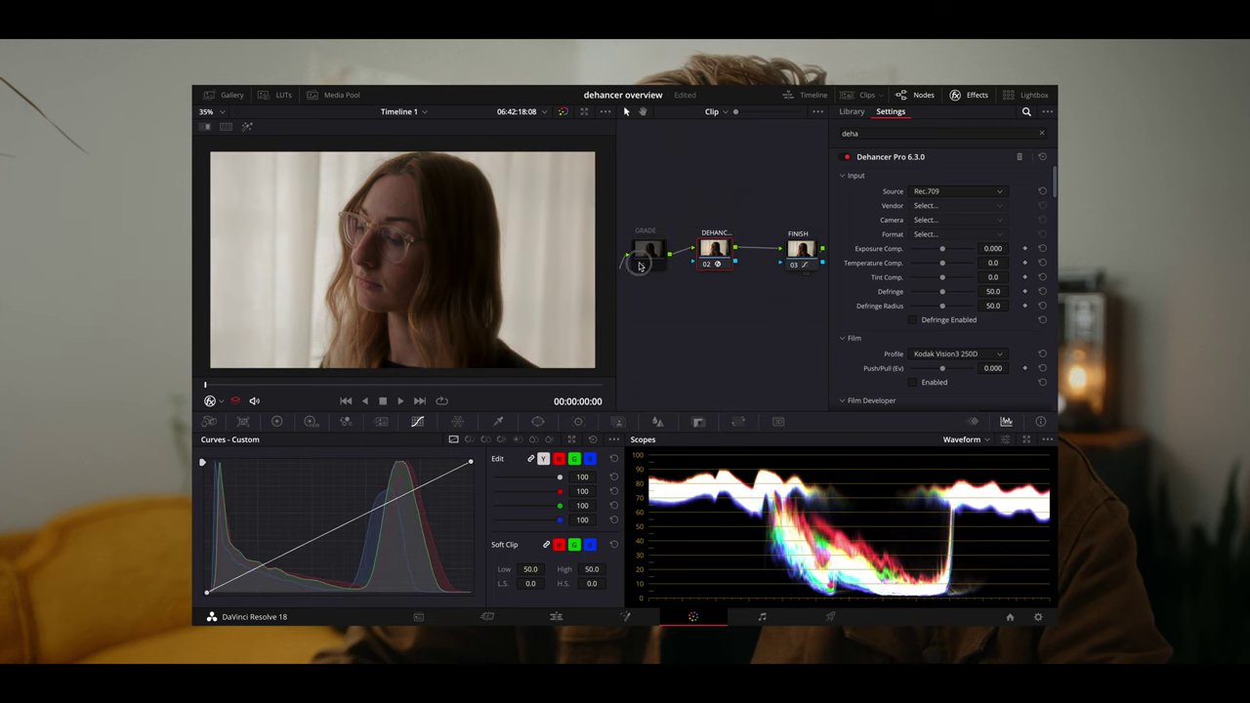
pyautogui.click(643, 265)
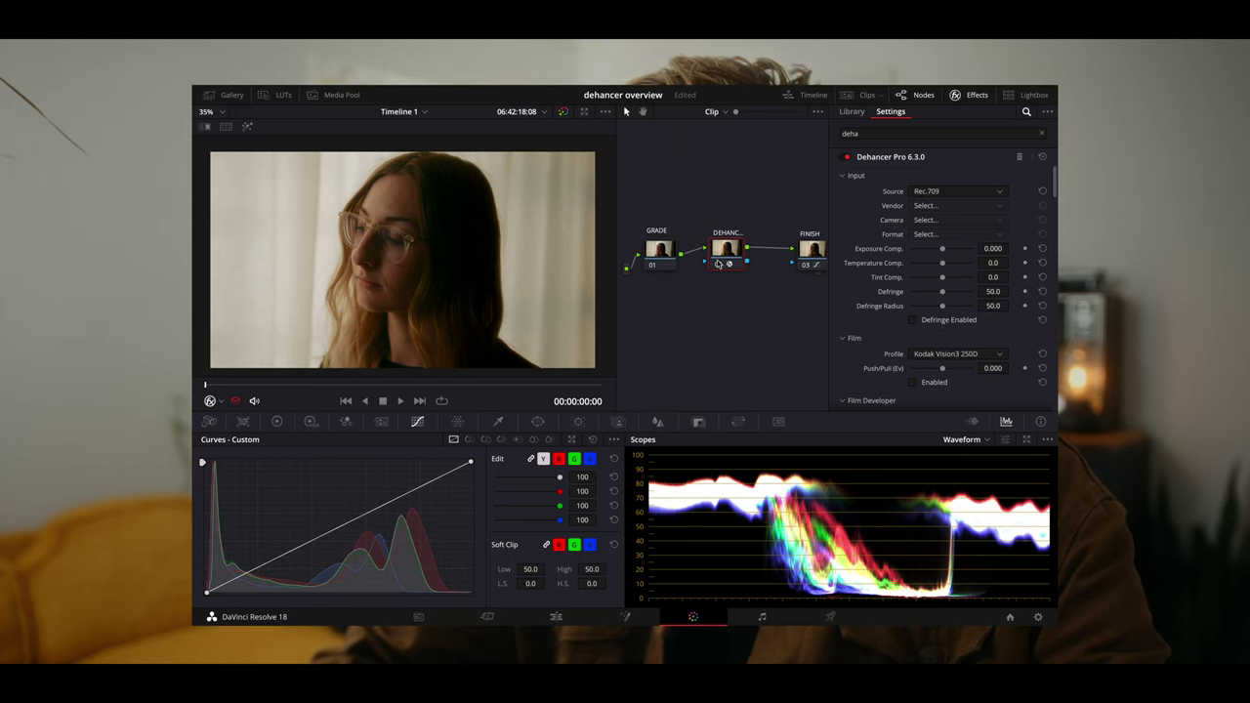
pyautogui.click(719, 263)
pyautogui.click(719, 264)
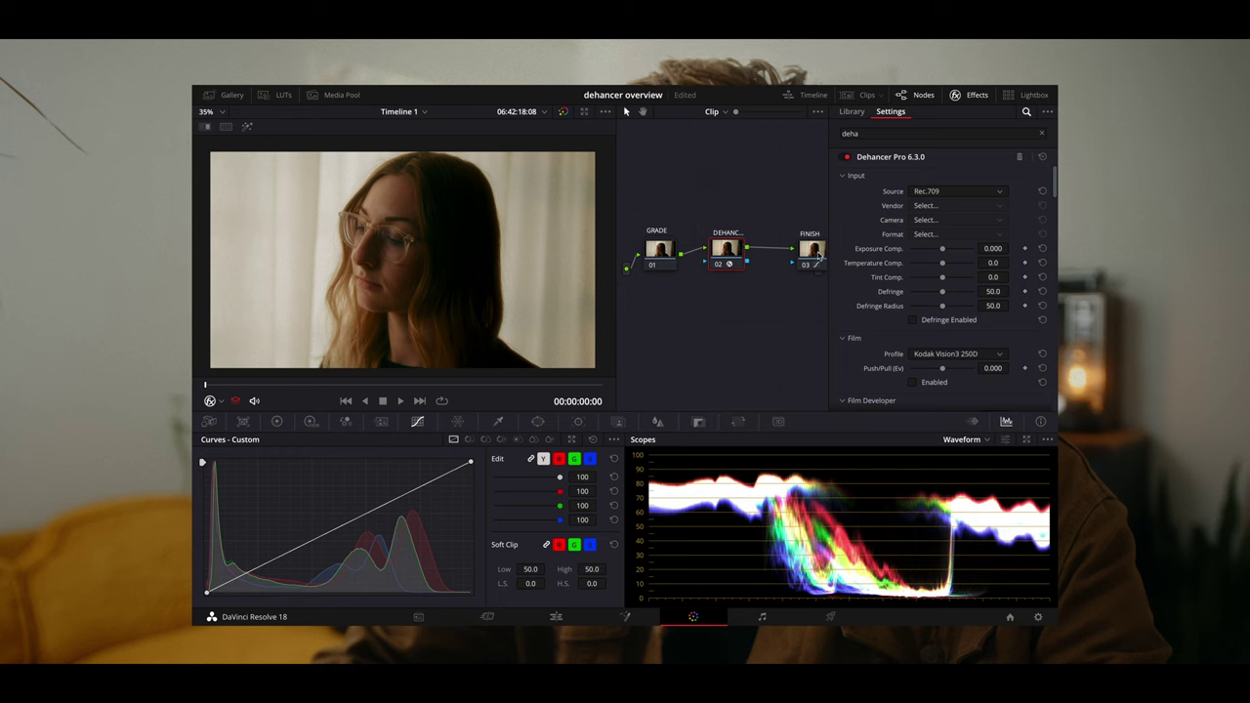
# Step: Examine the finished look's Film Grain, Halation and Bloom settings on the Dehancer node
pyautogui.scroll(-10, 852, 257)
pyautogui.scroll(-10, 852, 256)
pyautogui.scroll(-1, 905, 293)
pyautogui.scroll(-5, 920, 350)
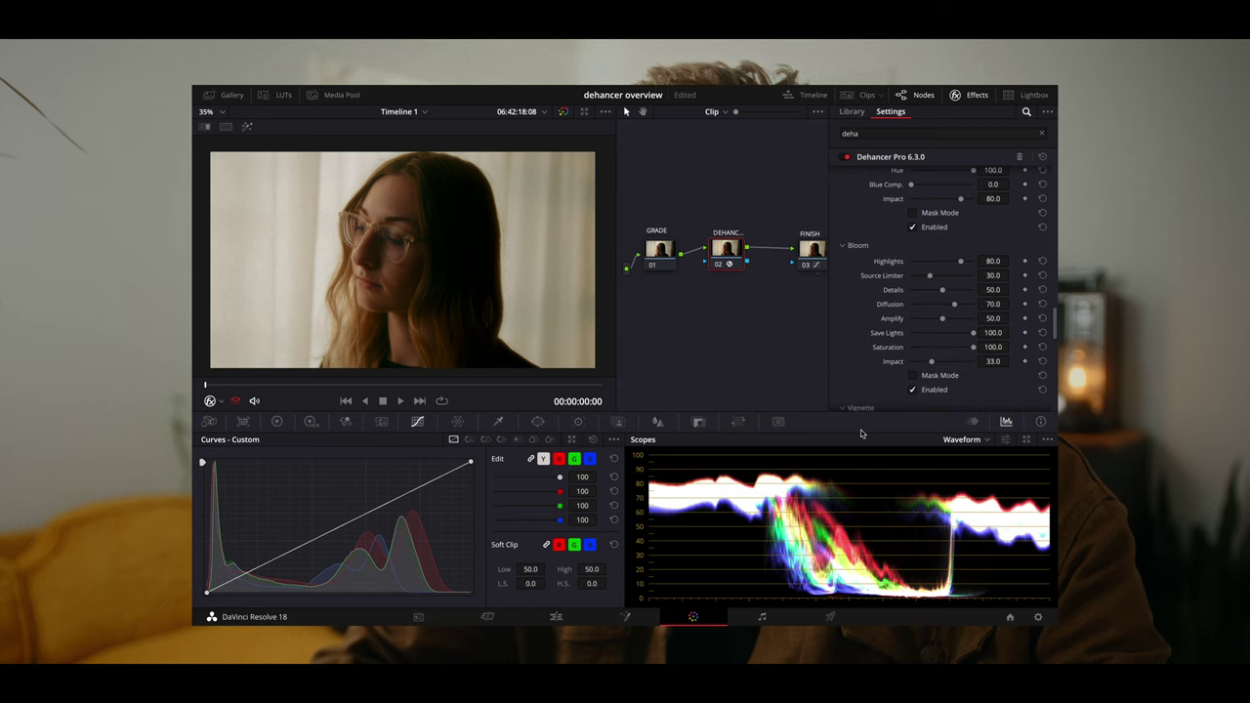
pyautogui.scroll(5, 914, 391)
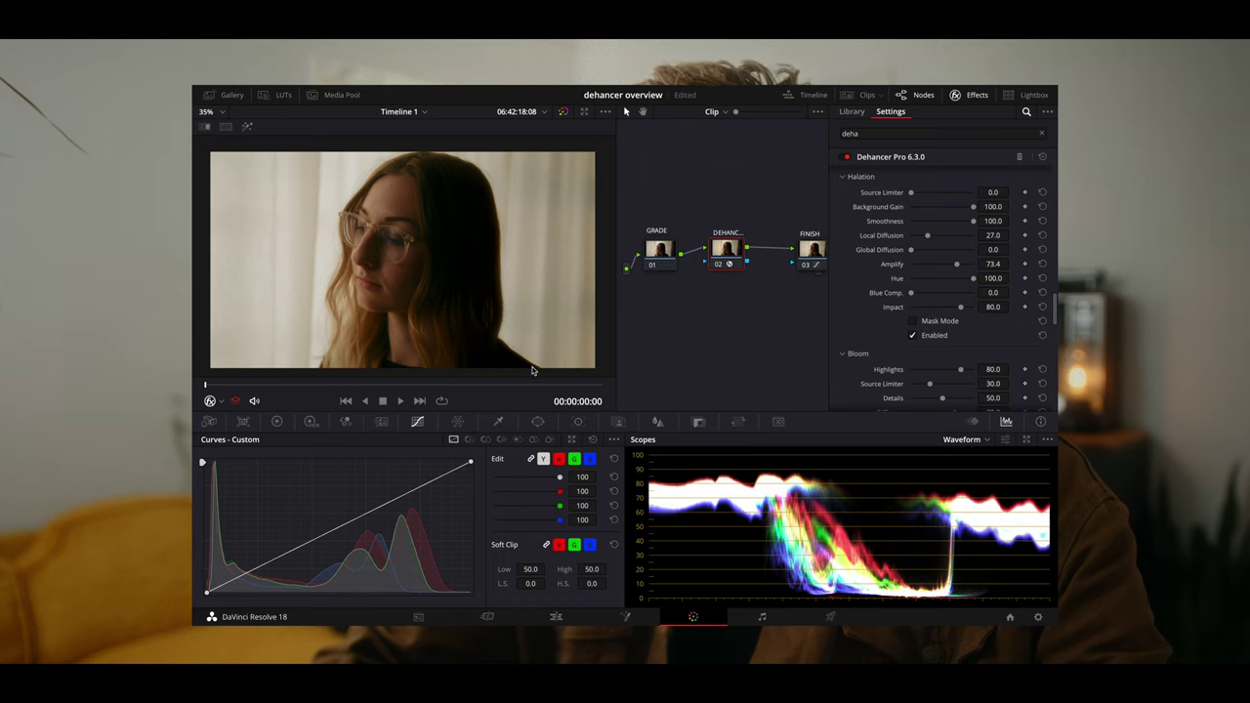
pyautogui.scroll(5, 904, 320)
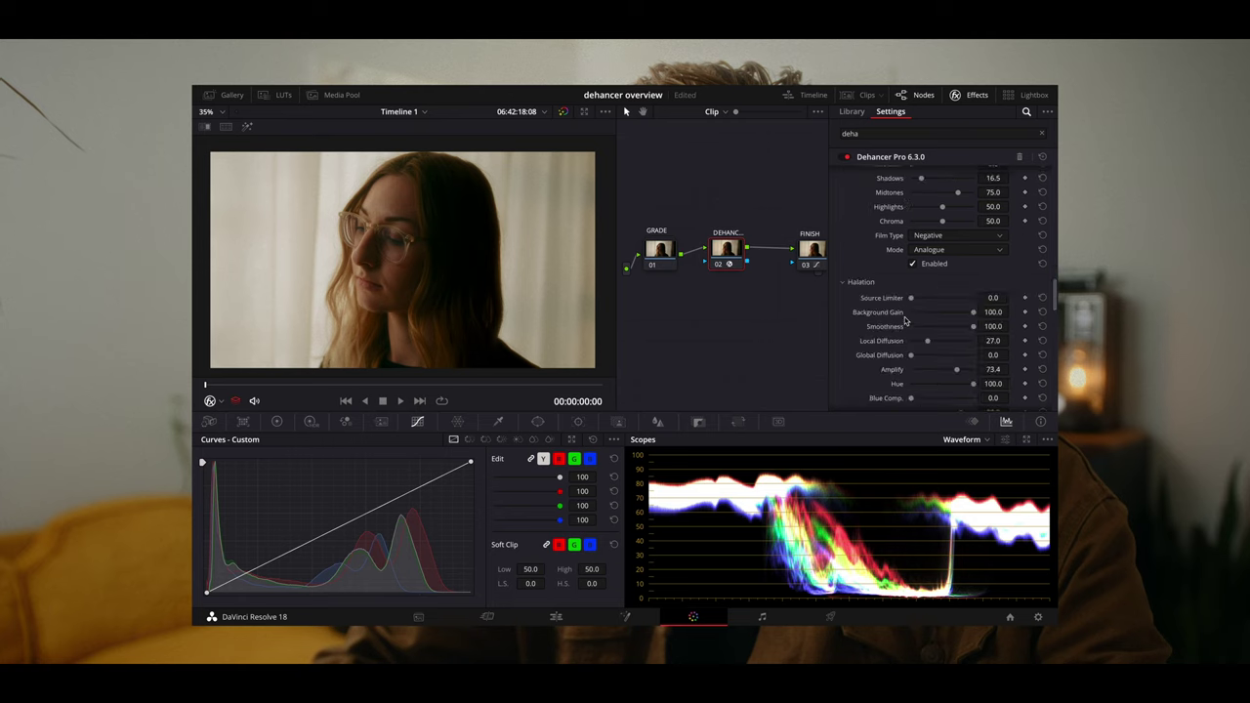
pyautogui.scroll(4, 914, 374)
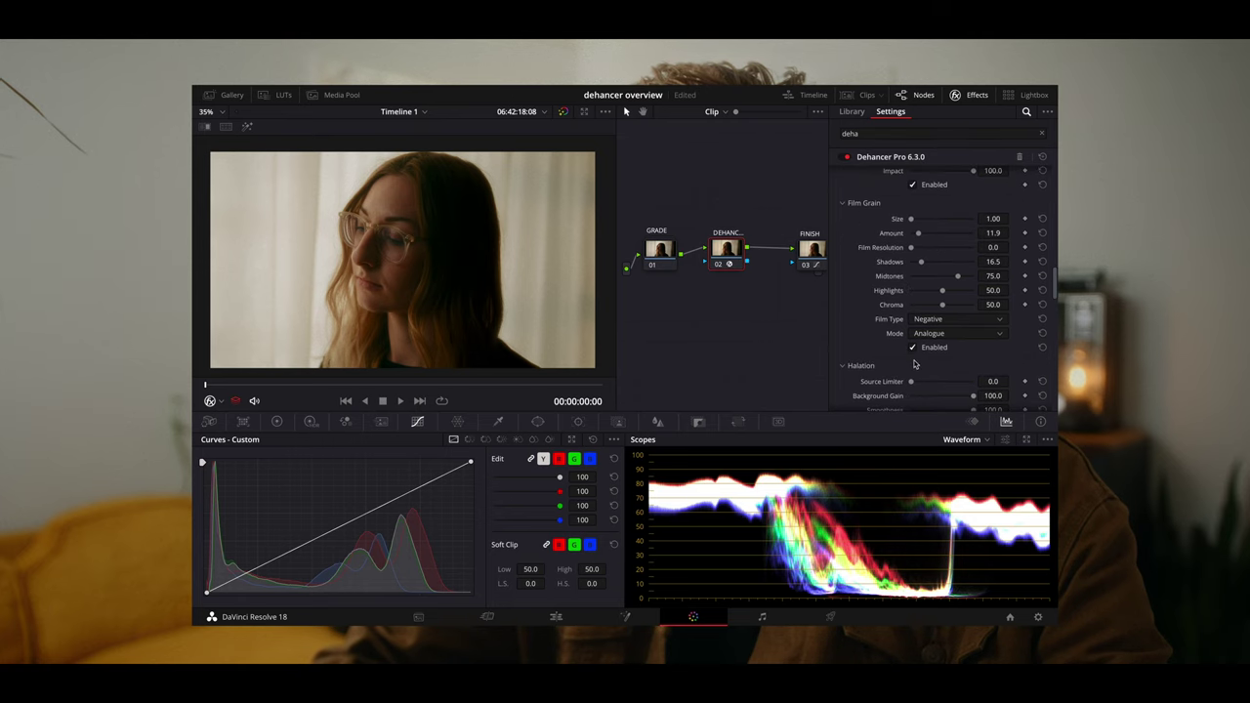